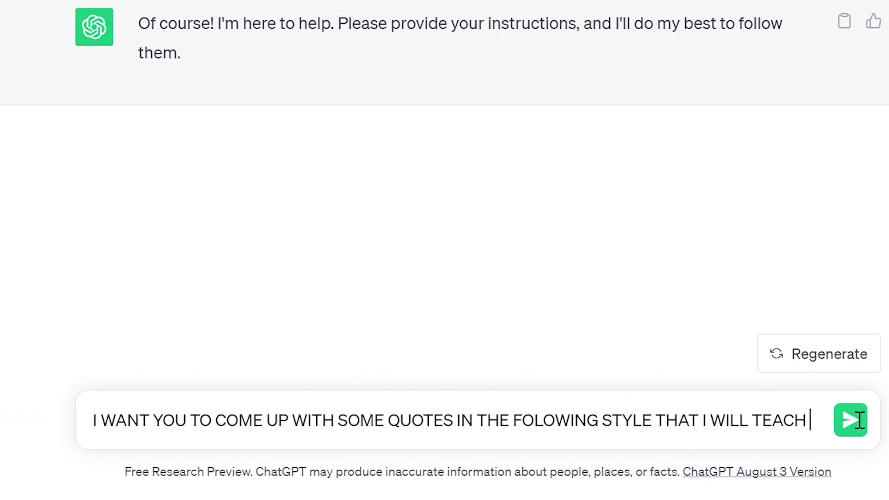
Send ChatGPT the two-part curiosity quote rules with multi-line examples.
click(853, 420)
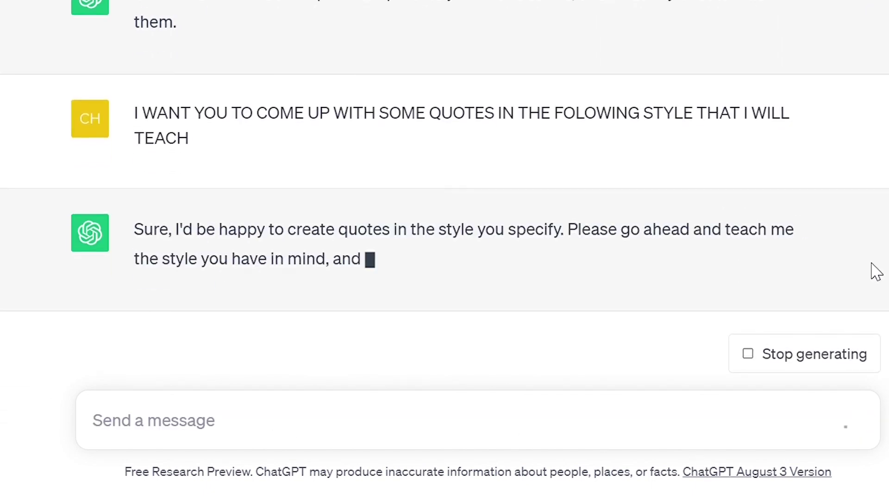
text(QUO)
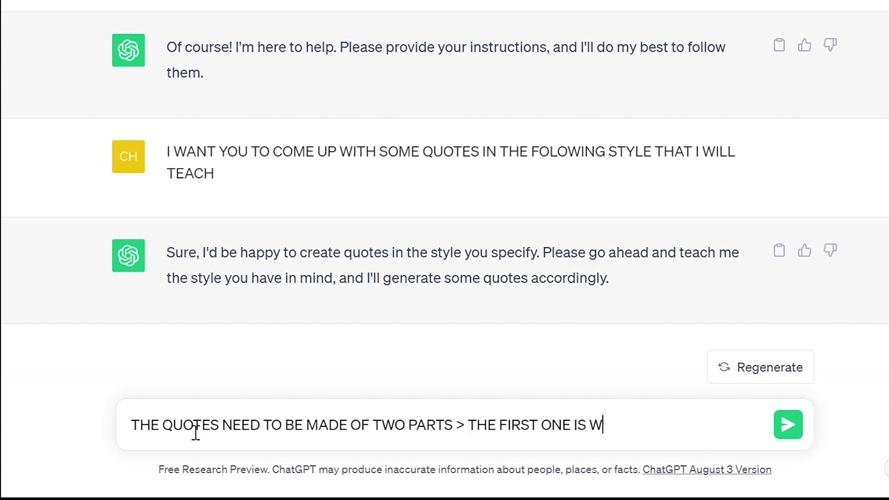
text(AKE CURIOS)
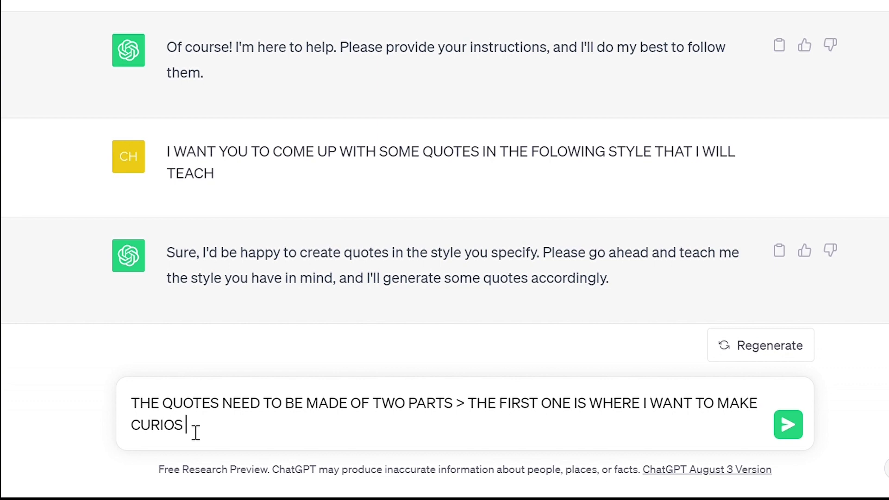
text(PART)
key(shift+Return)
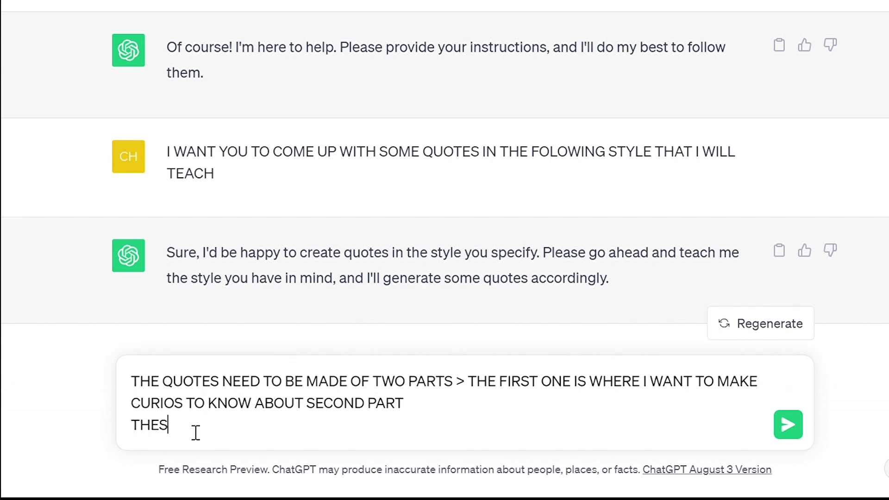
text(THESE ARE TWO EXAMPLES)
key(shift+Return)
text(RT :)
key(shift+Return)
text(IF YOU REALL)
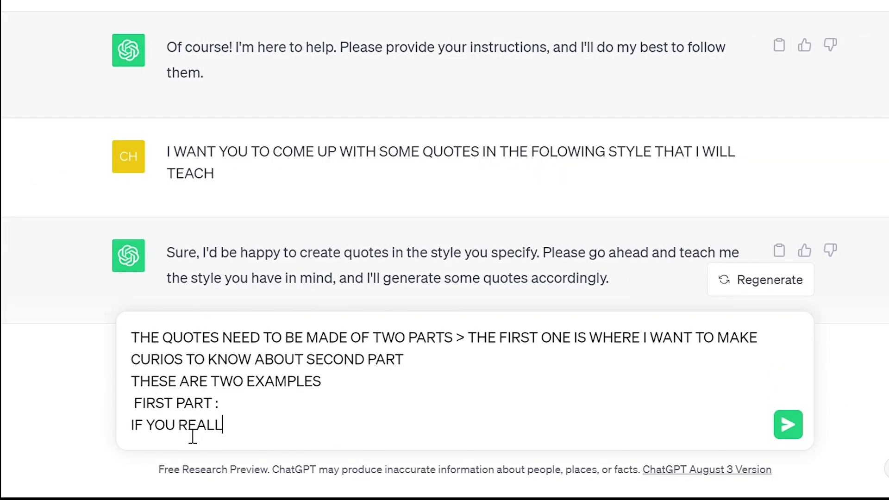
text(Y LOVE ME THE EXAMPLES OF THESE)
key(shift+Return)
text(SECO)
key(shift+Return)
text(LET TH)
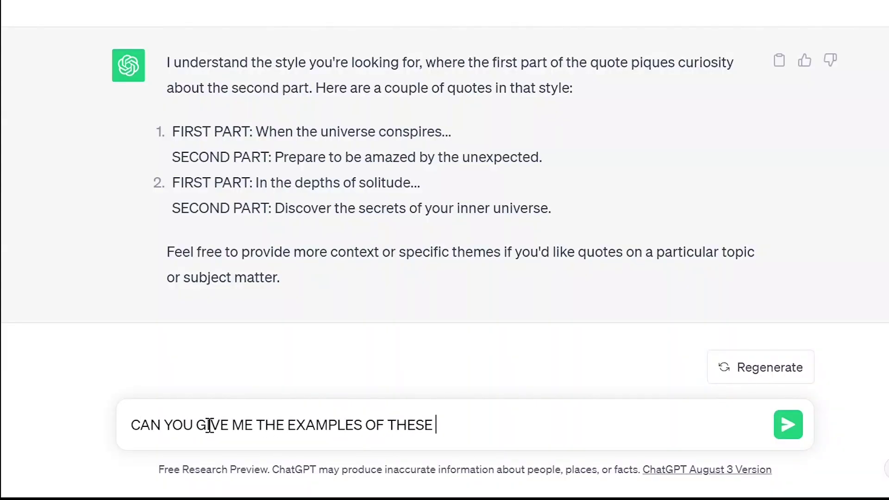
text(QUOTES)
key(Return)
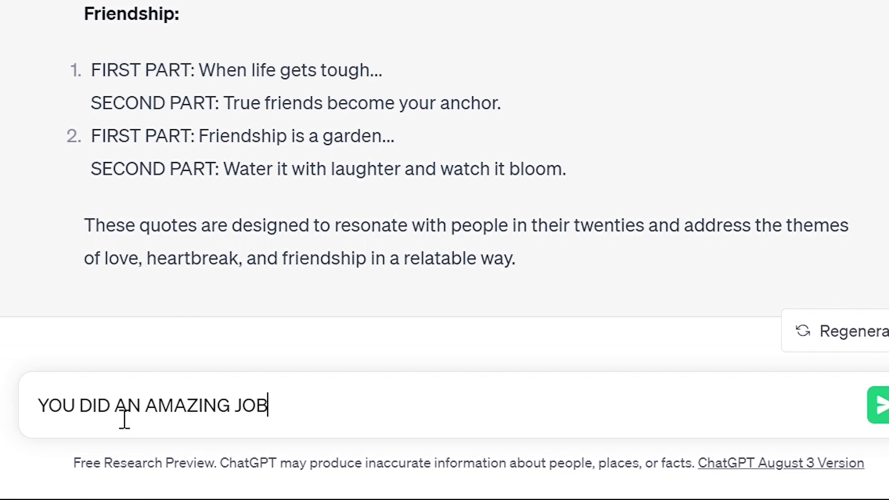
Send ChatGPT a thank-you praising the love, heartbreak and friendship quotes.
key(Return)
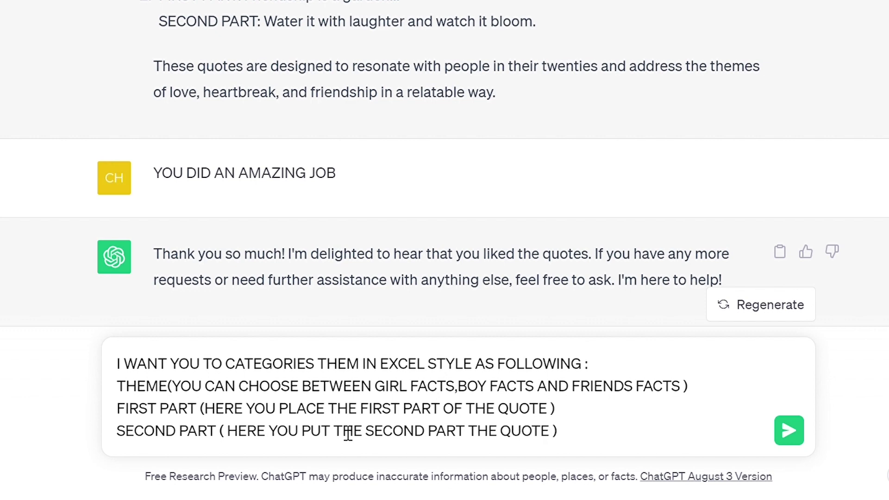
Request a 30-quote table with THEME, FIRST PART and SECOND PART columns.
click(789, 430)
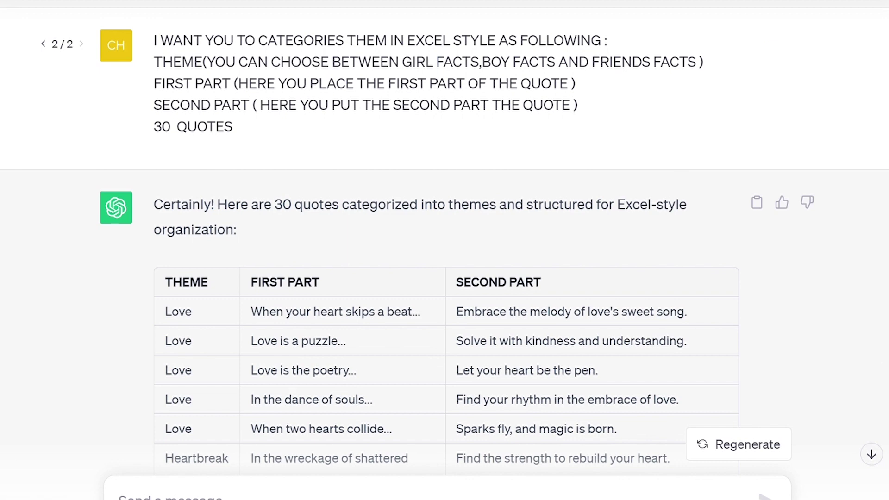
scroll(445, 278, down, 5)
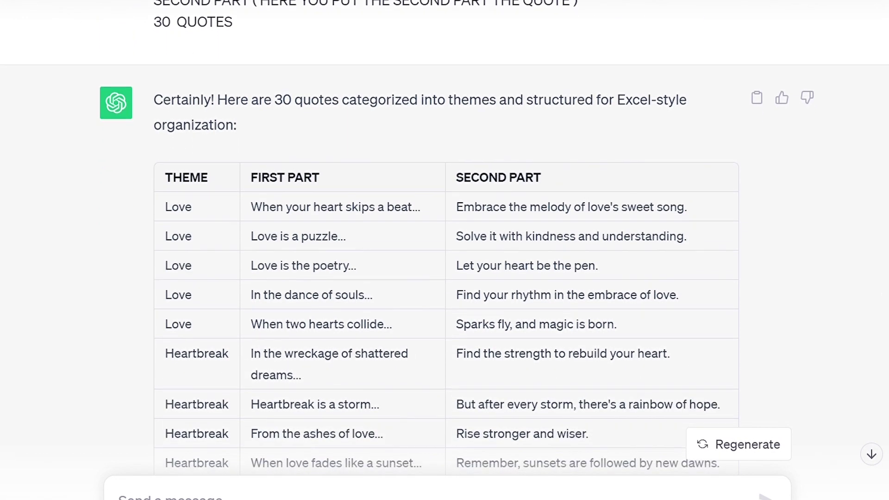
scroll(444, 278, down, 2)
scroll(444, 278, down, 2)
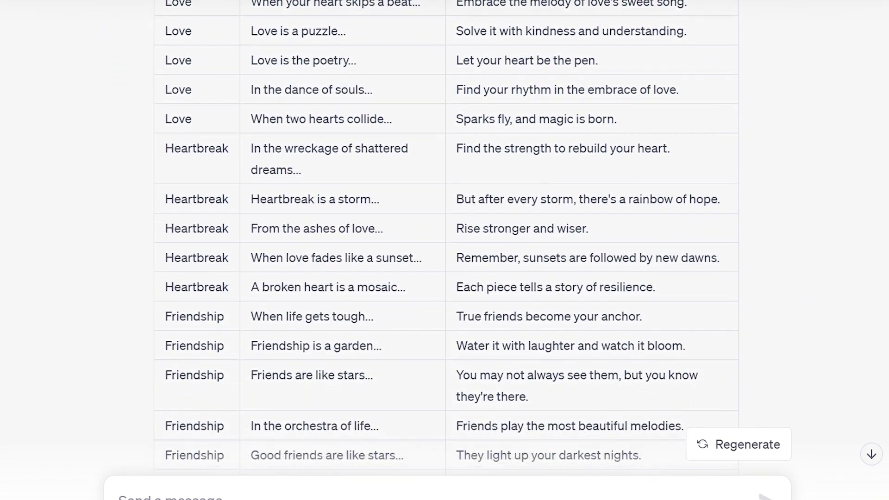
scroll(444, 278, down, 2)
scroll(444, 278, down, 2)
scroll(445, 277, down, 2)
scroll(445, 278, down, 2)
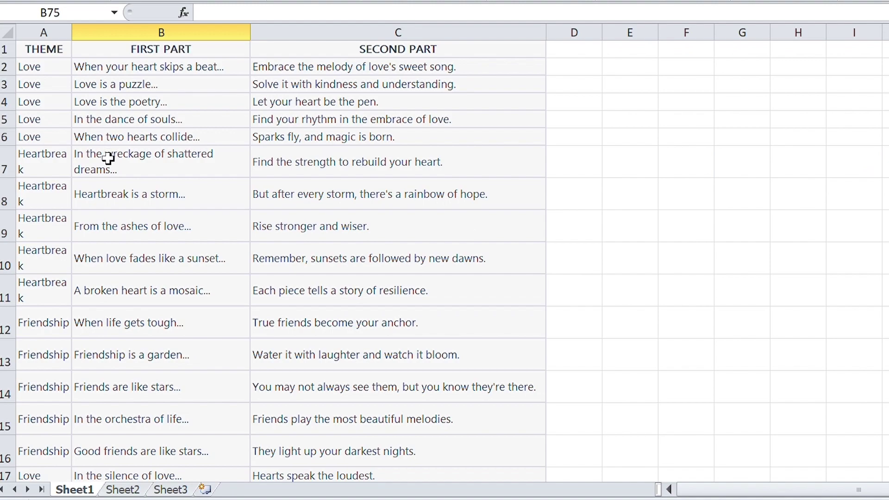
scroll(109, 159, down, 7)
scroll(109, 158, down, 10)
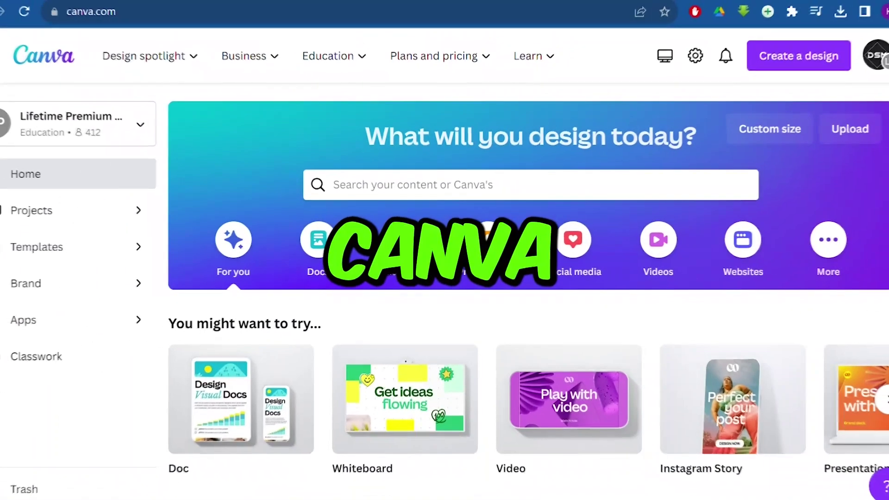
Start a blank Mobile Video design and search its templates for 'quotes'.
click(393, 188)
text(mobile video)
key(Return)
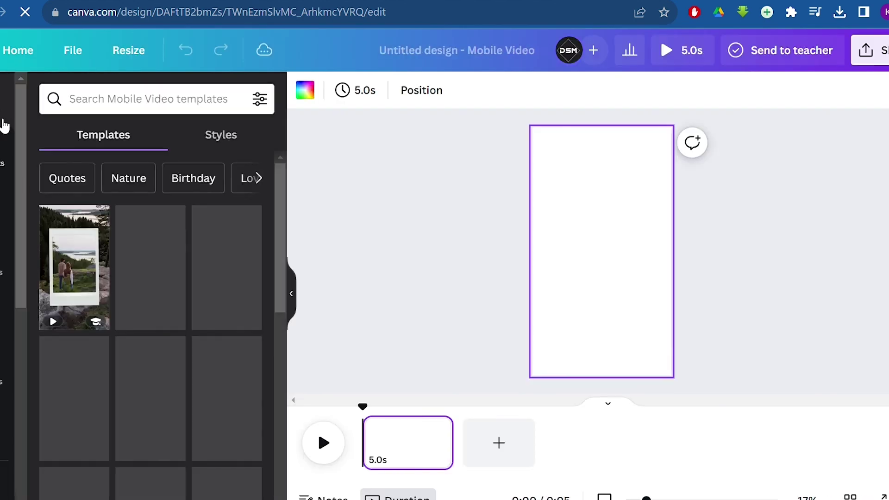
click(144, 99)
text(quo)
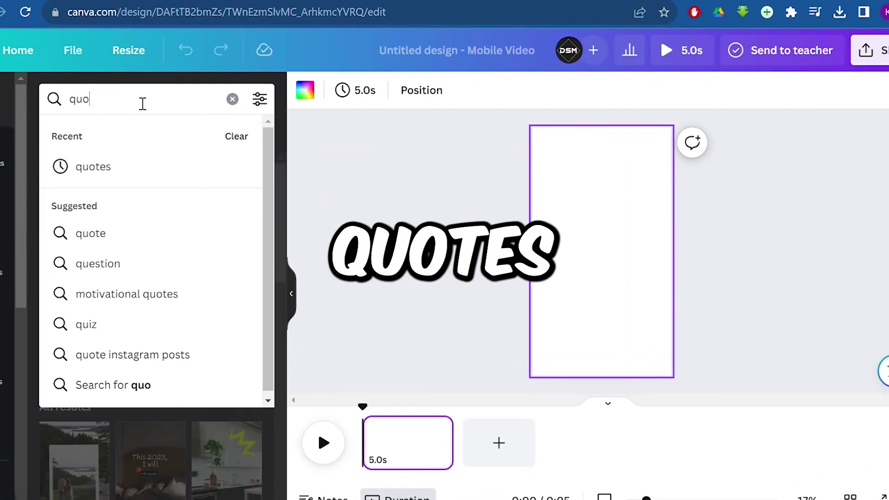
text(tes)
key(Return)
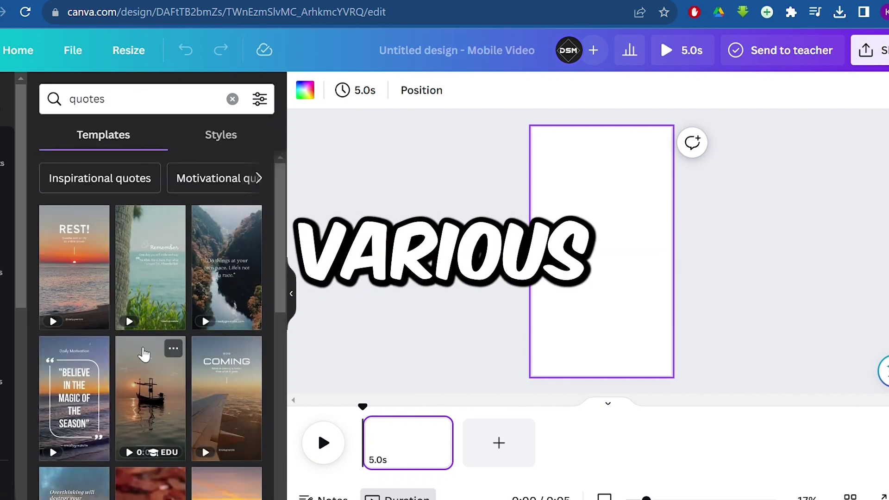
scroll(77, 310, down, 3)
scroll(77, 309, down, 5)
scroll(173, 290, down, 5)
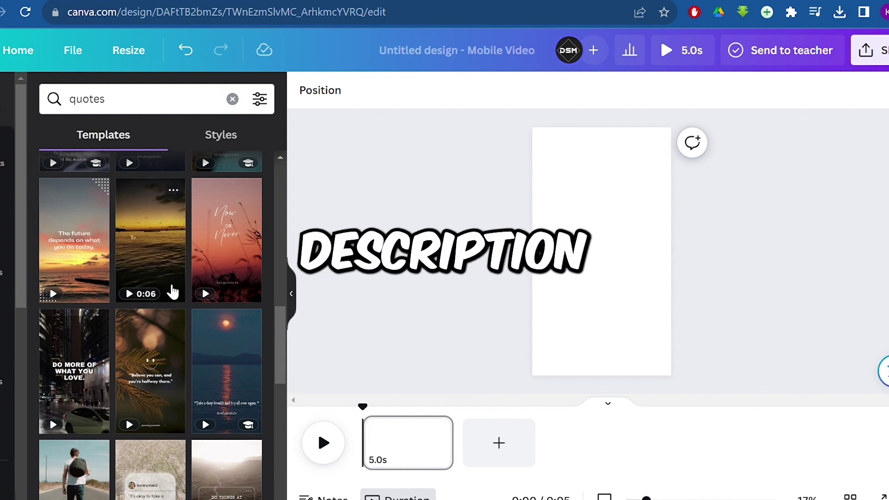
scroll(167, 245, down, 5)
scroll(105, 250, up, 2)
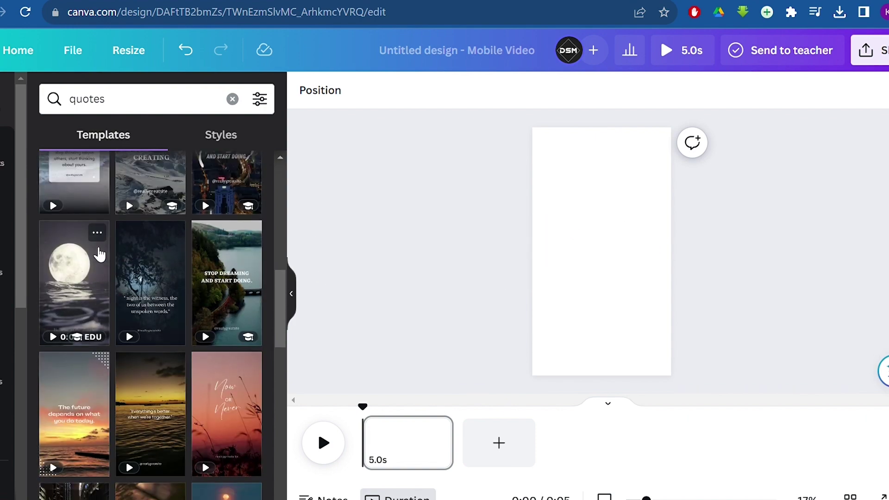
scroll(94, 254, down, 5)
Apply the beach sunset quote template and change its heading to FRIENDS FACT.
drag(74, 375, 539, 259)
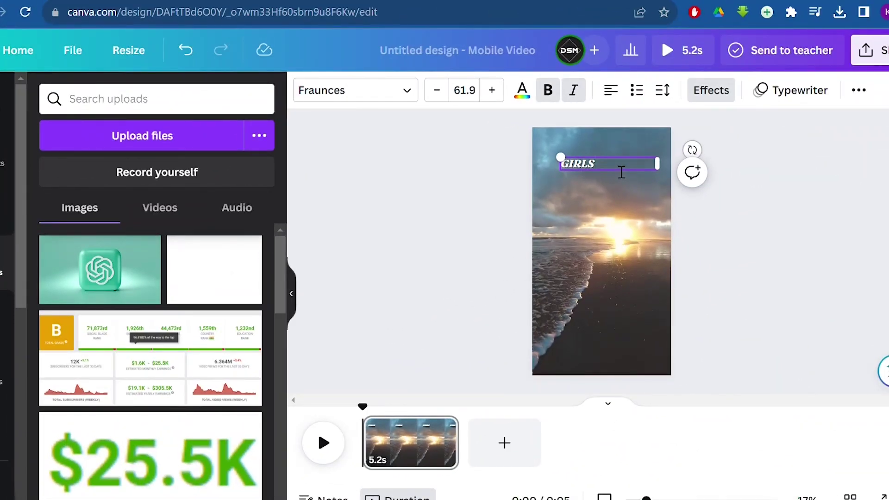
key(ctrl+a)
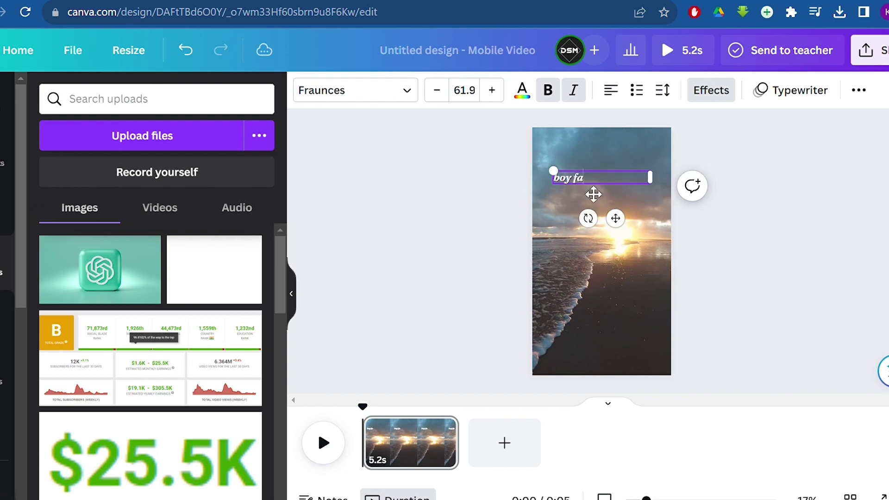
text(FRIENDS)
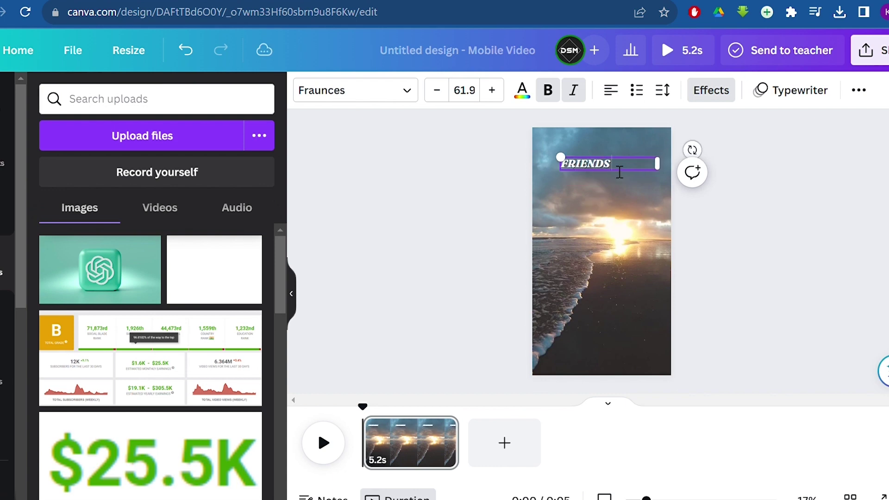
text( FACT)
click(602, 292)
Update the channel handle, then duplicate the quote line and paste in the second part.
key(t)
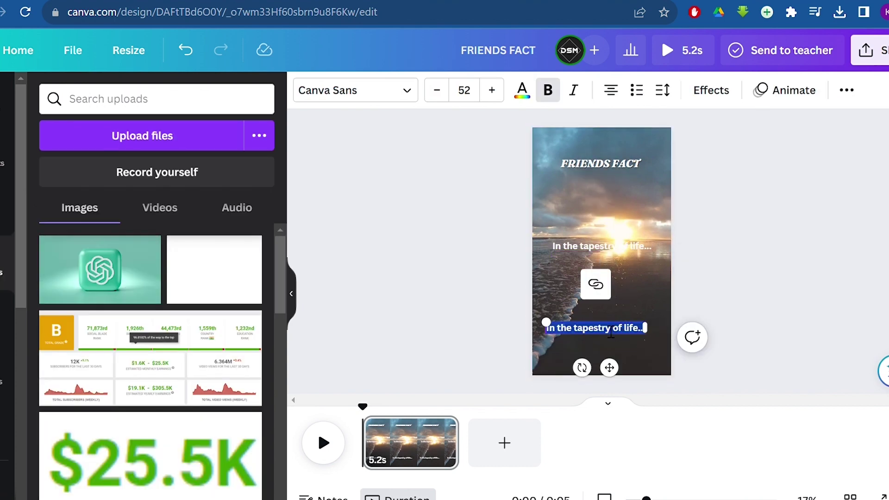
text(@DPMindset)
click(487, 299)
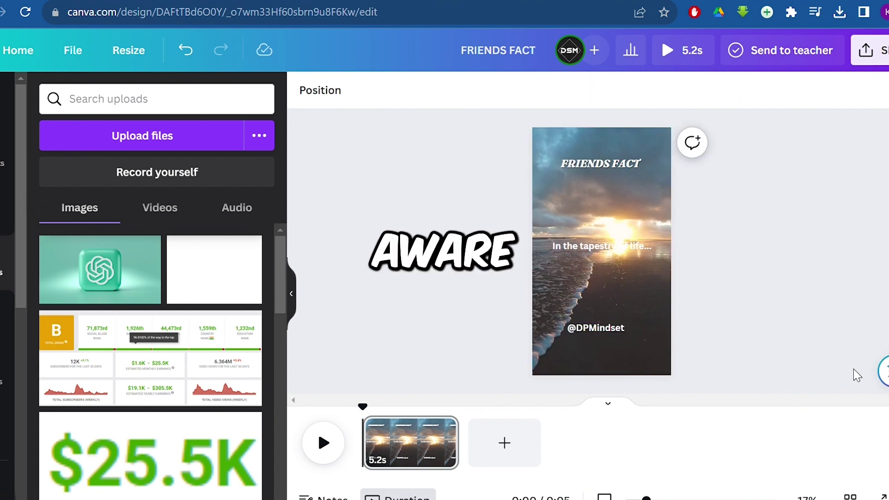
click(601, 246)
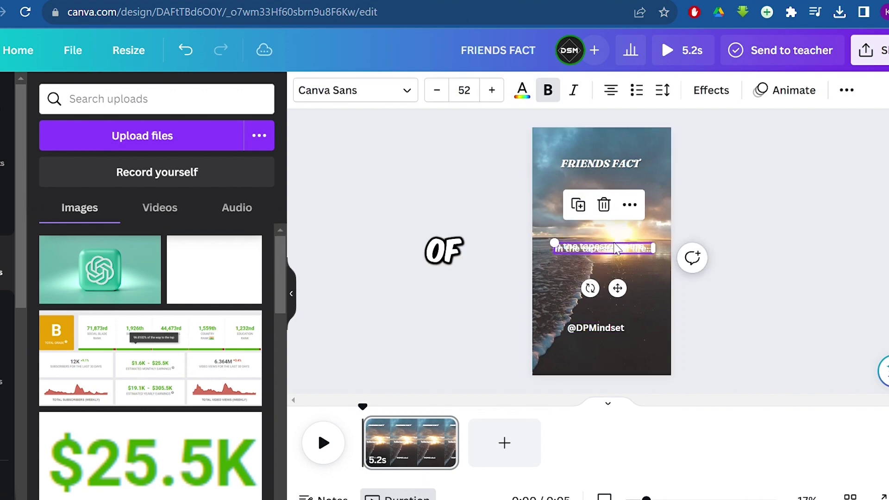
click(578, 204)
text(Friends are the threads that make it beautiful.)
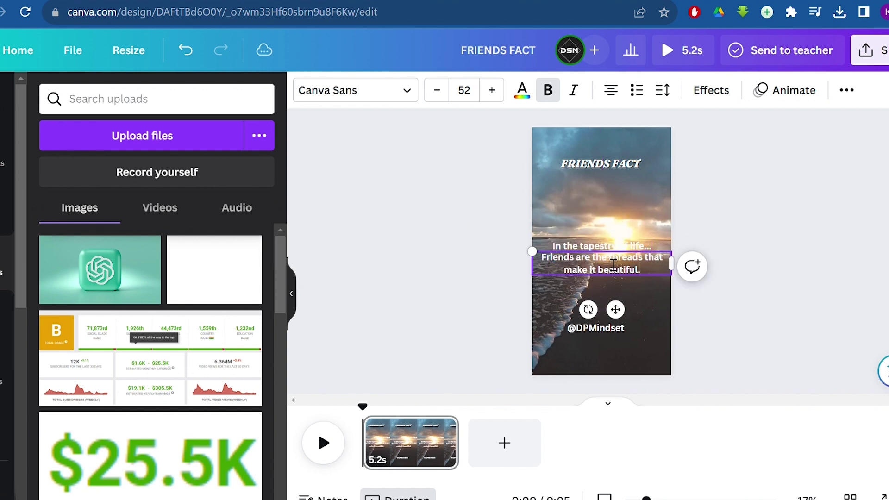
Move the second quote line onto the first line's spot and preview the video.
drag(615, 309, 611, 293)
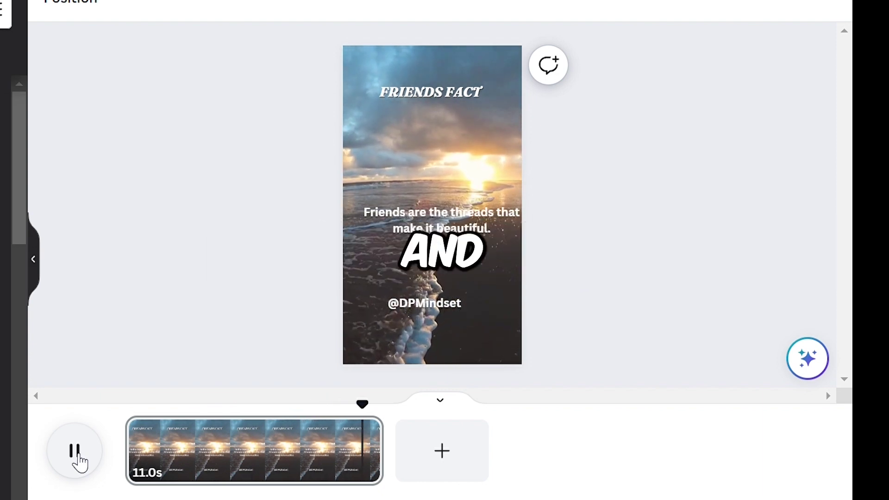
click(75, 453)
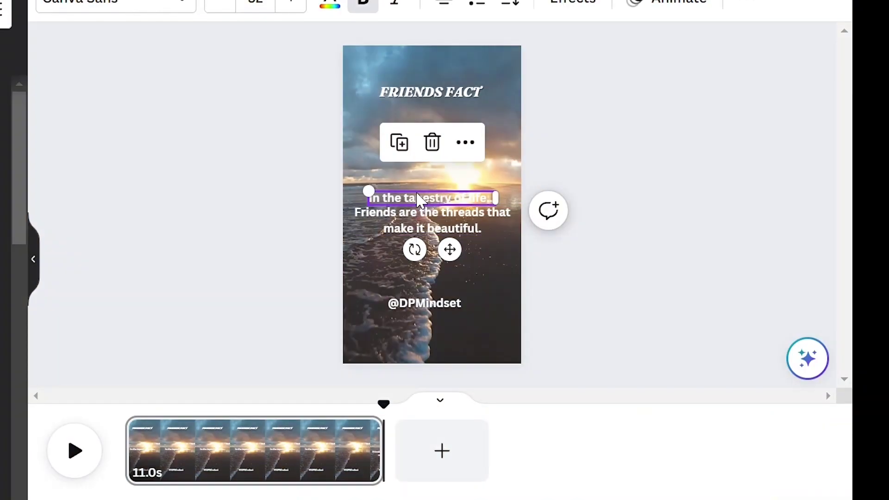
Shorten the first quote line's timing so it shows only early in the clip.
right_click(420, 201)
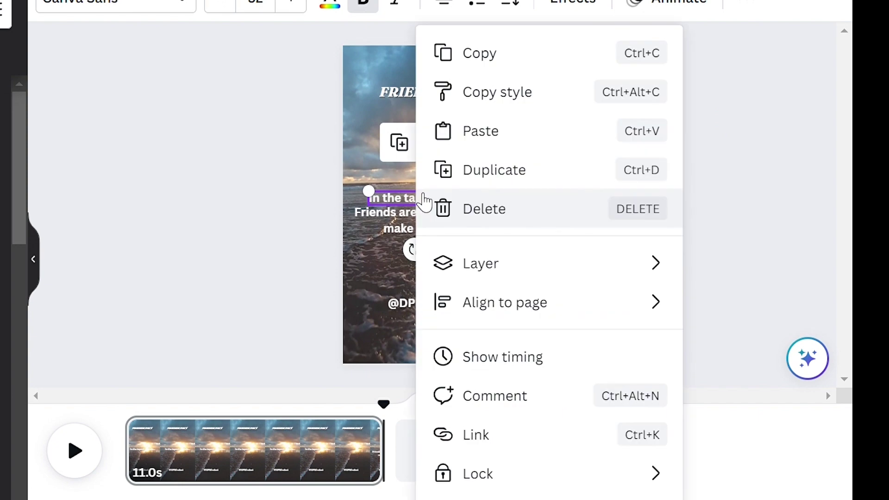
click(503, 357)
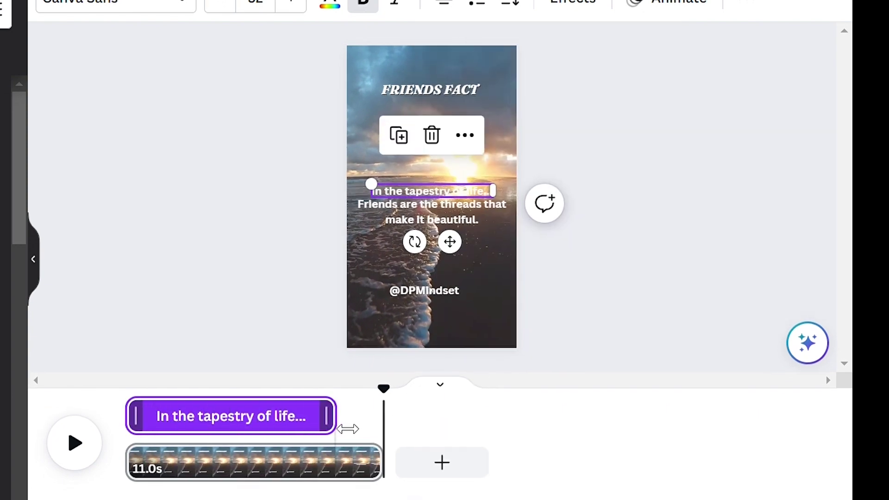
drag(340, 422, 345, 421)
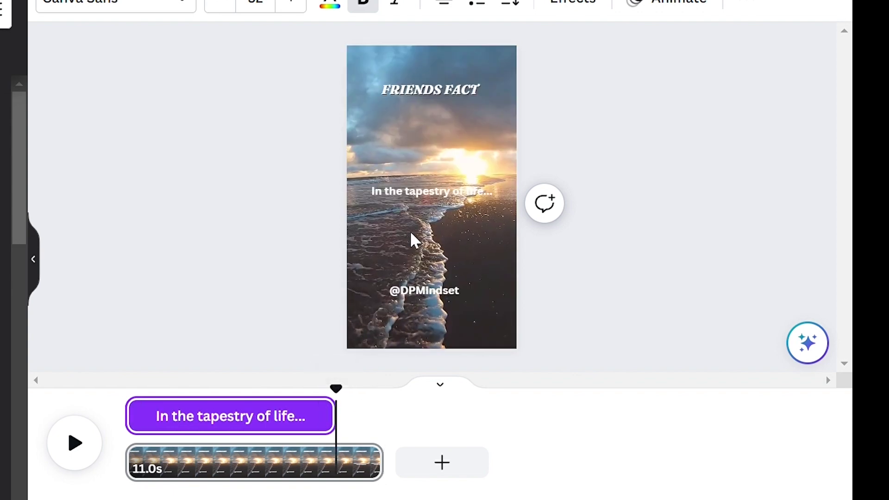
click(414, 242)
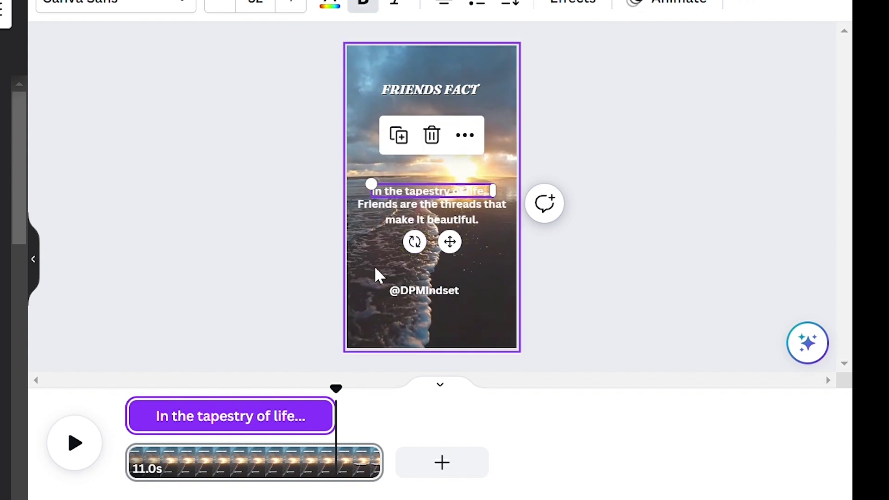
drag(338, 391, 369, 401)
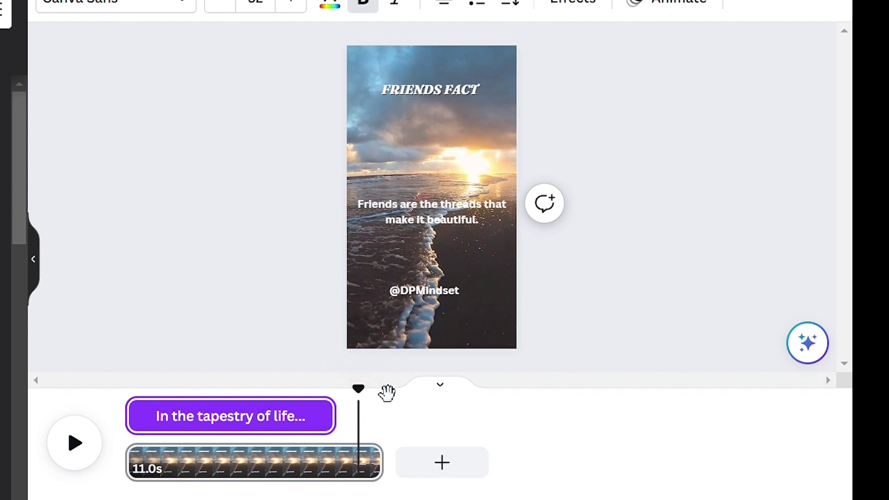
Check the second quote line around the 10-second mark and nudge it upward.
click(444, 216)
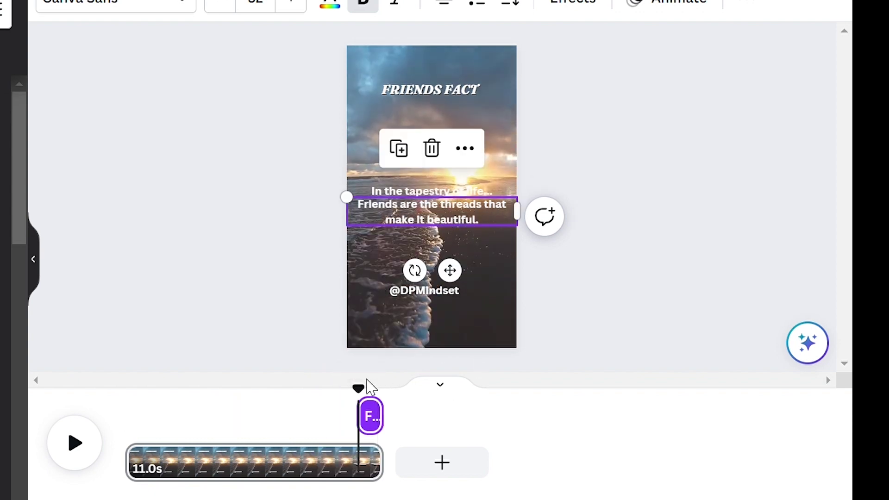
click(367, 394)
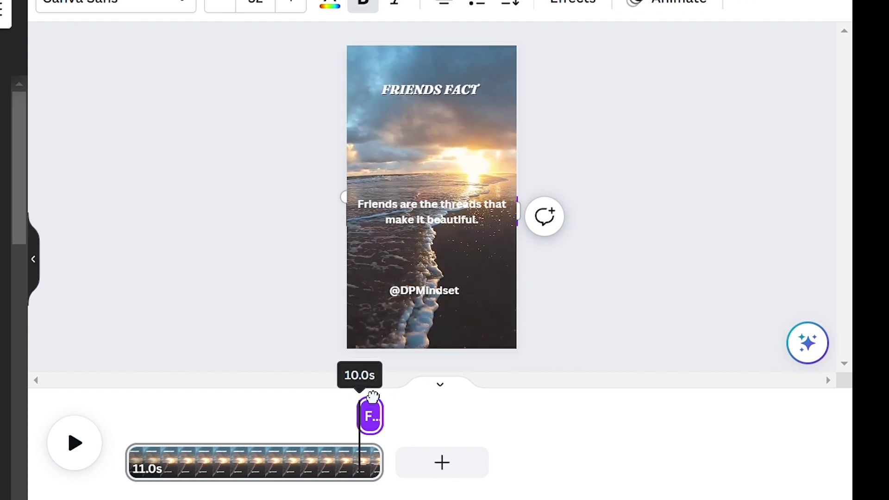
drag(374, 398, 388, 401)
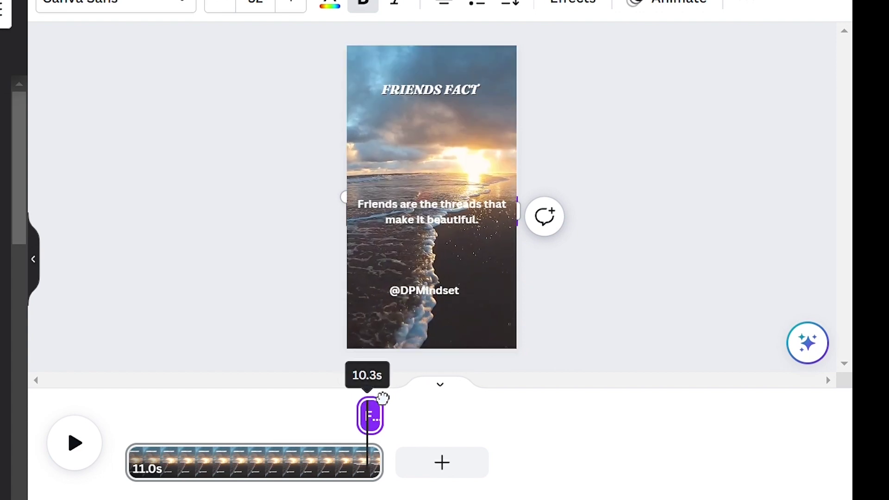
drag(388, 401, 392, 400)
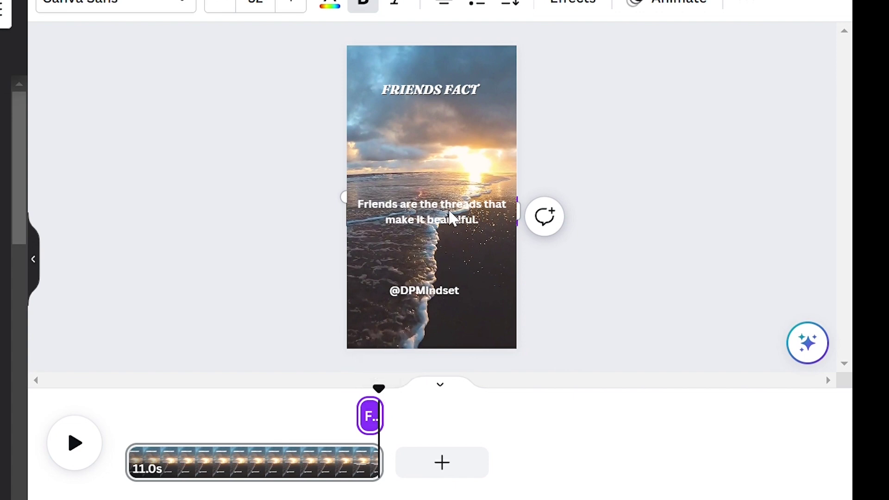
click(444, 221)
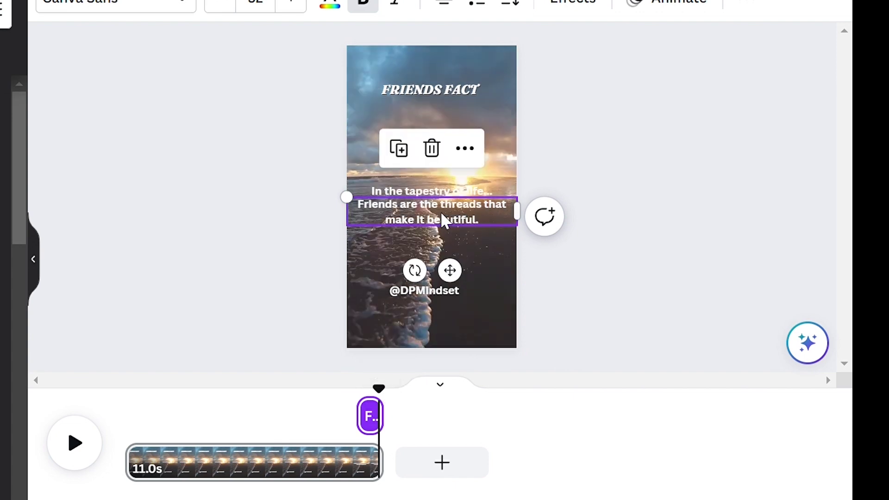
drag(443, 221, 442, 209)
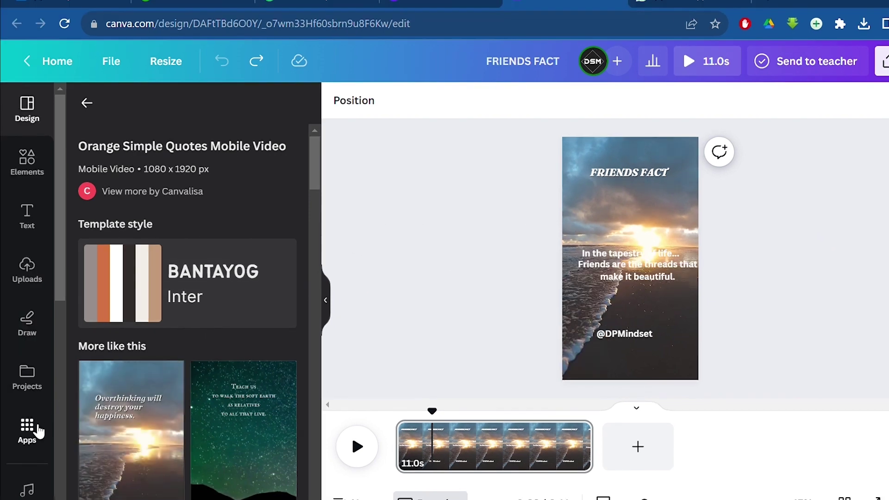
Open the Bulk create app from Apps and choose manual data entry.
click(27, 428)
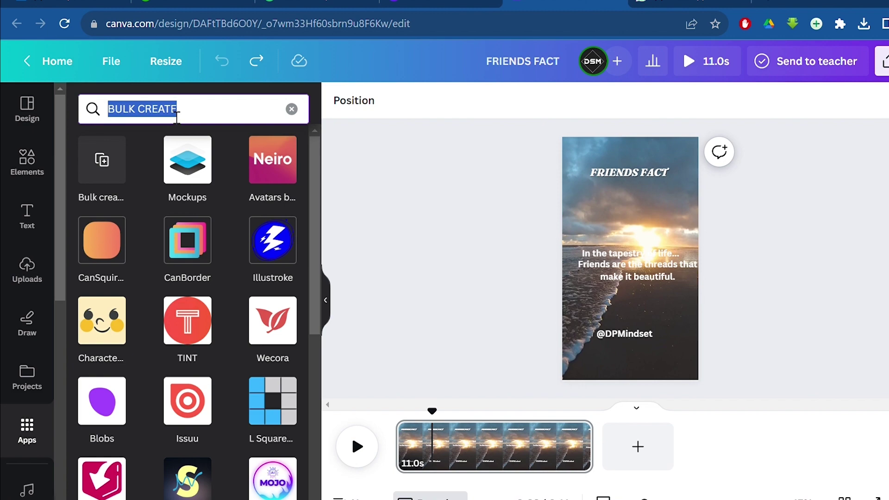
text(ULK CRE)
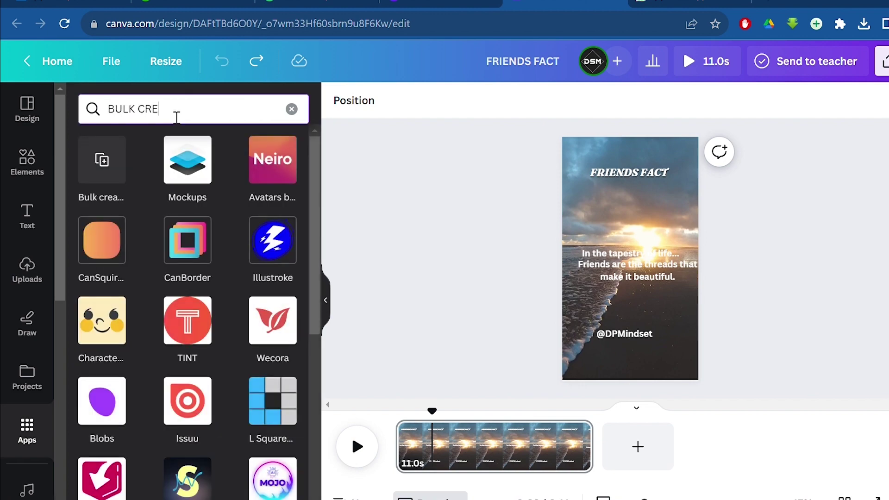
click(102, 160)
click(147, 418)
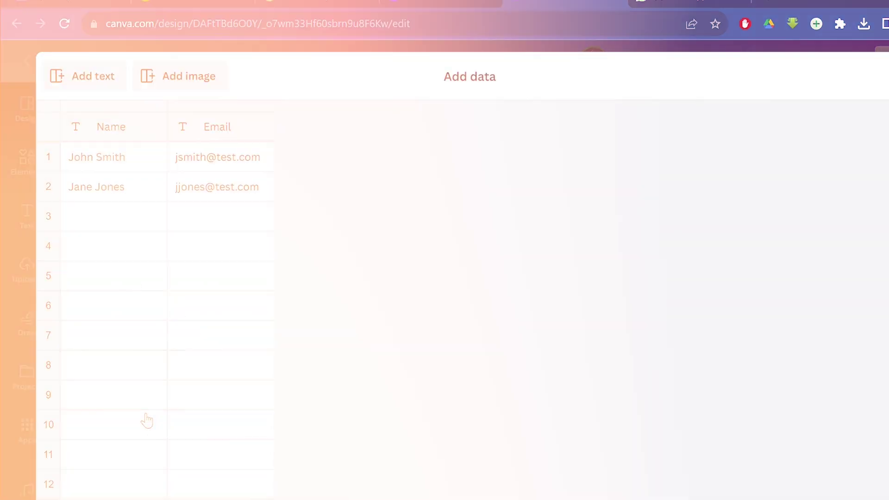
Replace the sample rows with the 29 pasted quote rows and confirm.
click(94, 488)
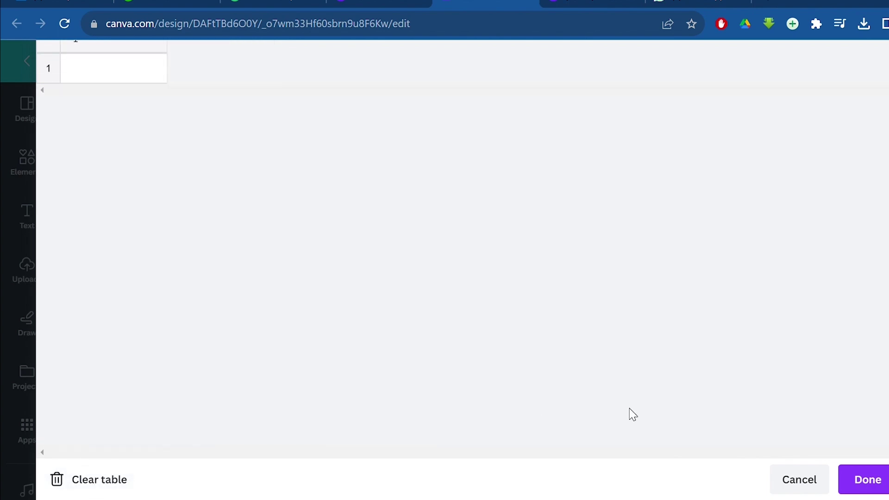
click(868, 480)
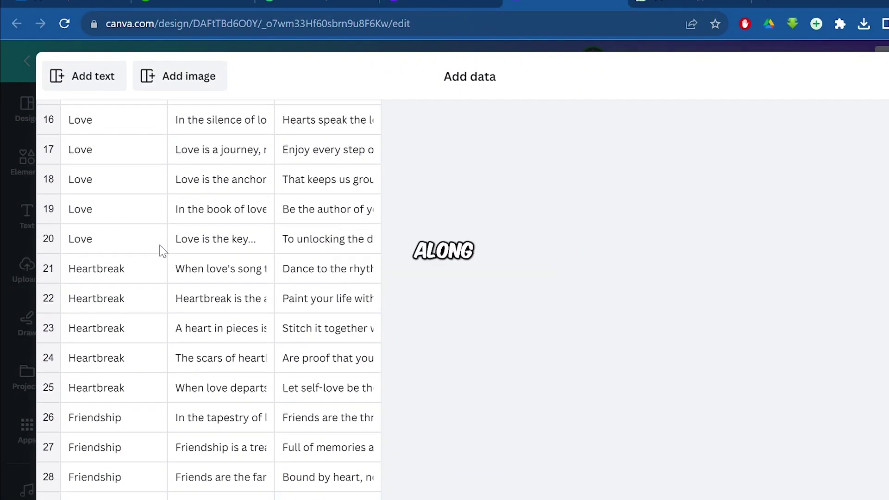
scroll(159, 250, down, 2)
scroll(160, 250, down, 2)
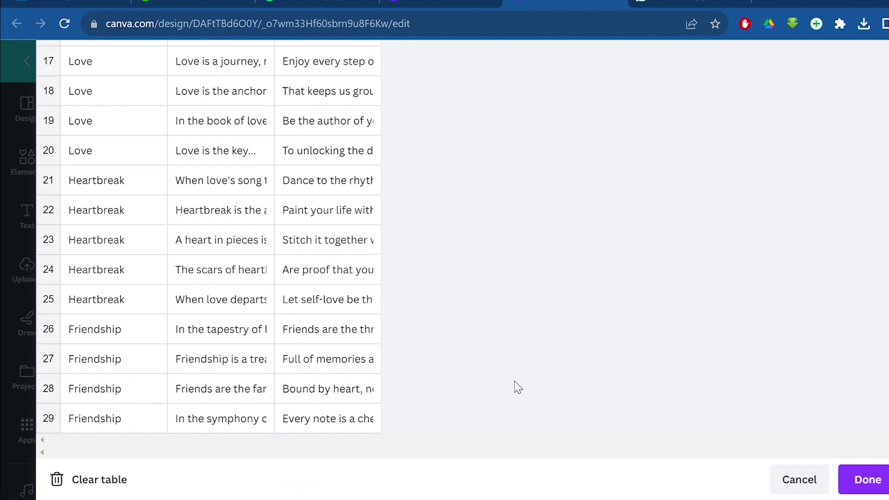
click(862, 479)
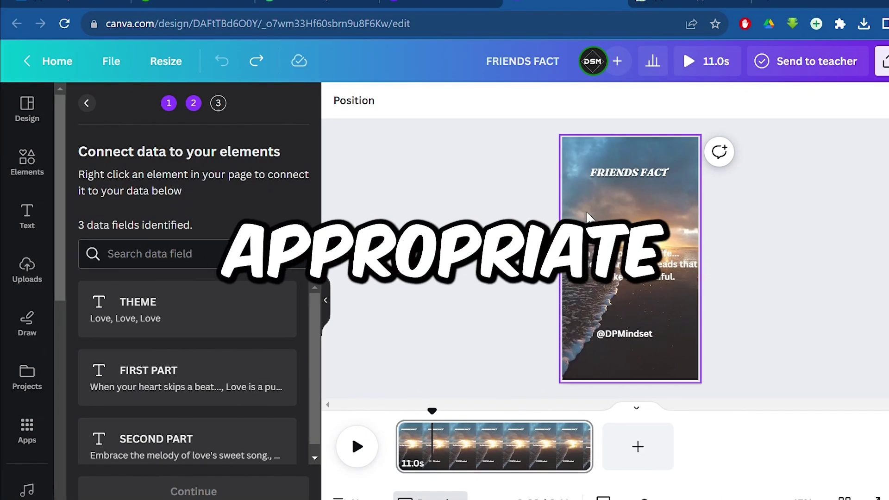
Connect the FRIENDS FACT title to the THEME data field.
click(660, 181)
click(657, 177)
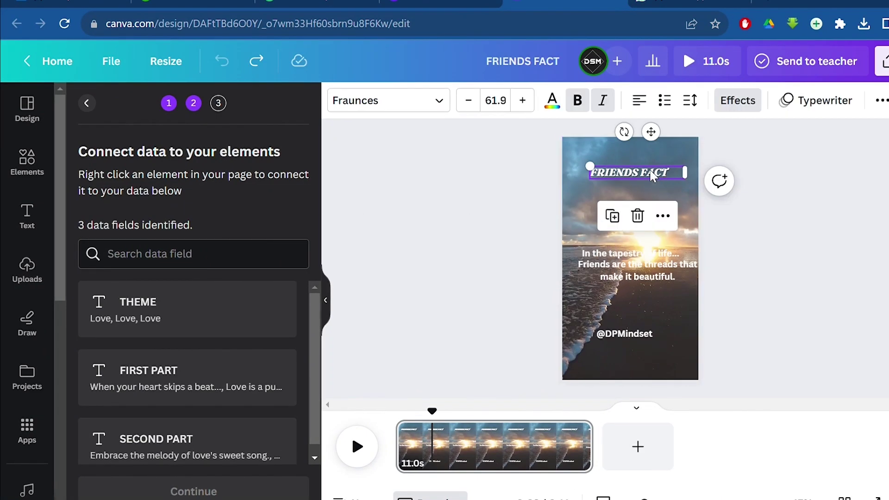
right_click(654, 175)
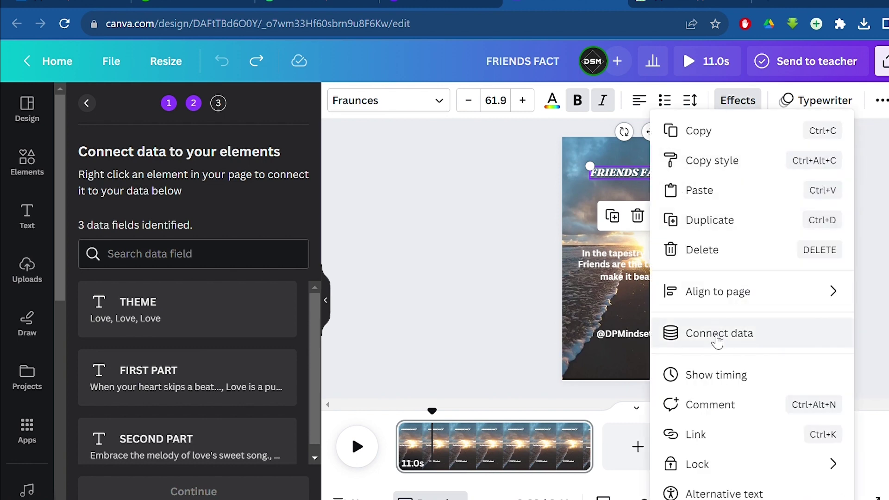
click(717, 337)
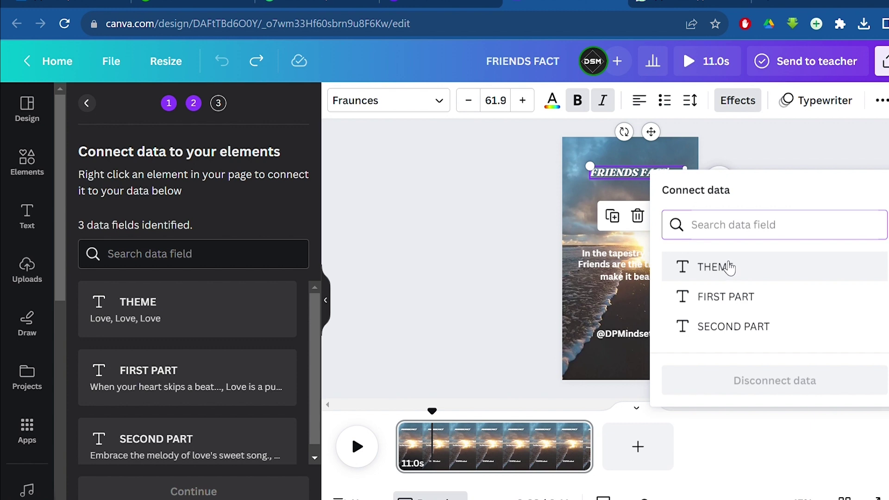
click(730, 267)
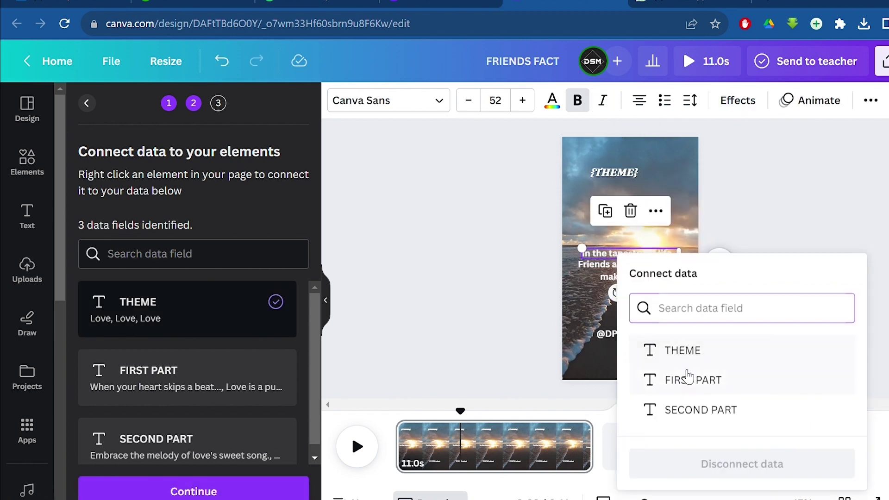
Connect the quote lines to FIRST PART and SECOND PART and reposition the second line.
click(685, 383)
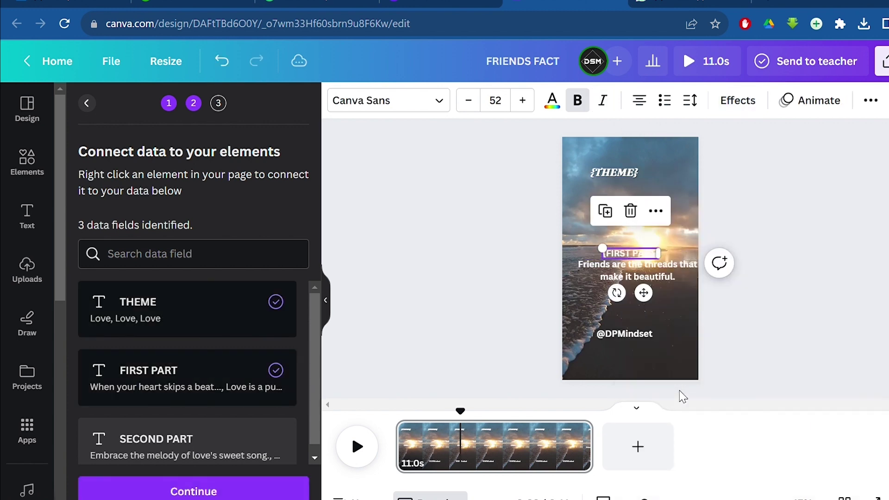
right_click(661, 269)
click(707, 430)
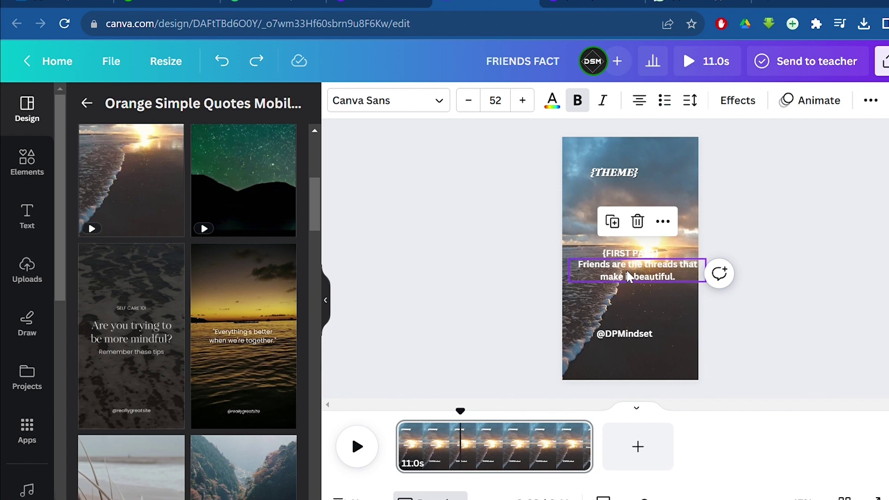
drag(628, 277, 635, 269)
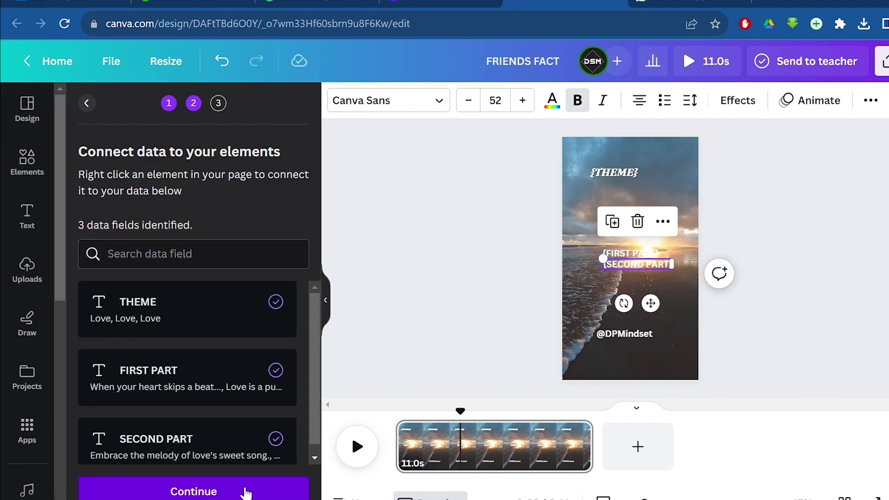
click(247, 492)
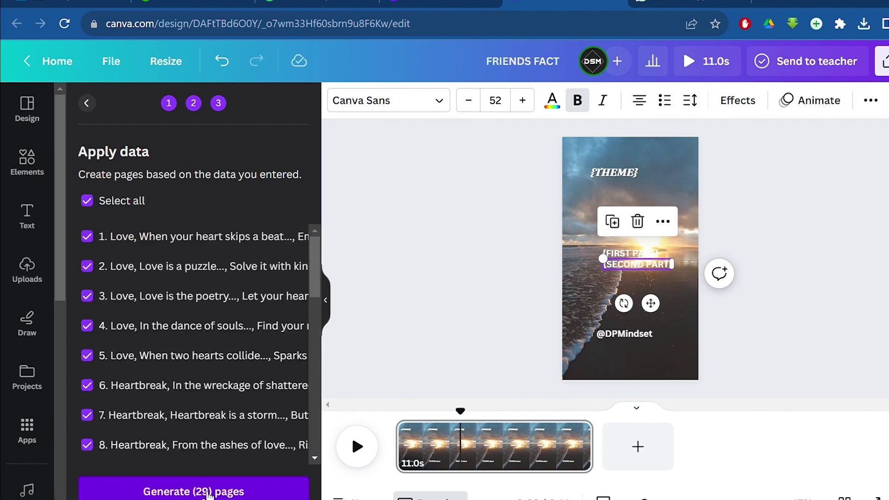
Generate 29 pages, one for every data row.
click(208, 492)
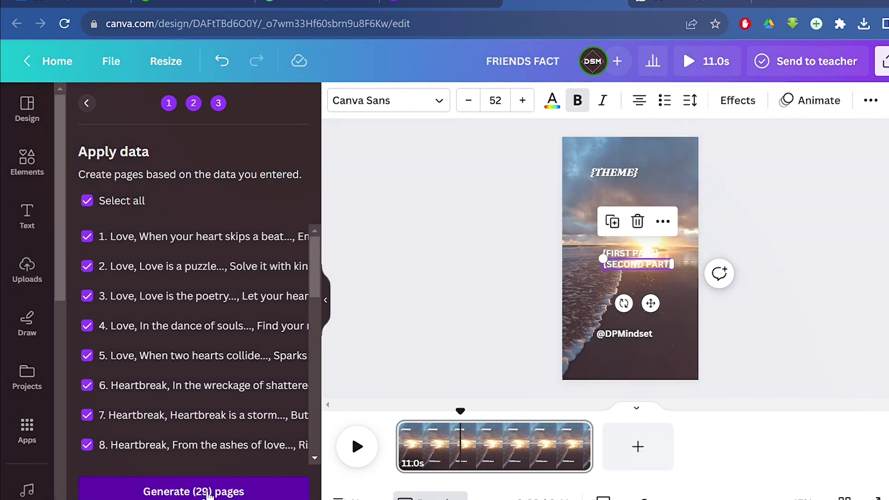
scroll(590, 446, down, 3)
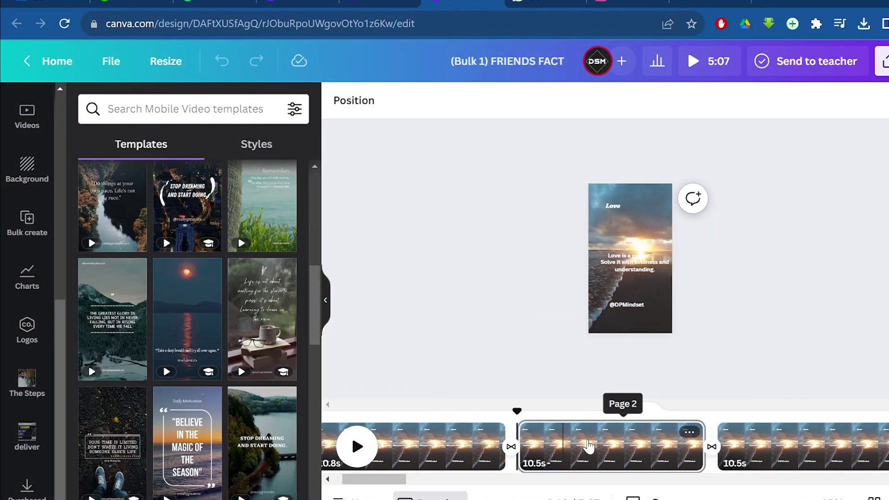
scroll(590, 446, down, 3)
scroll(589, 446, down, 2)
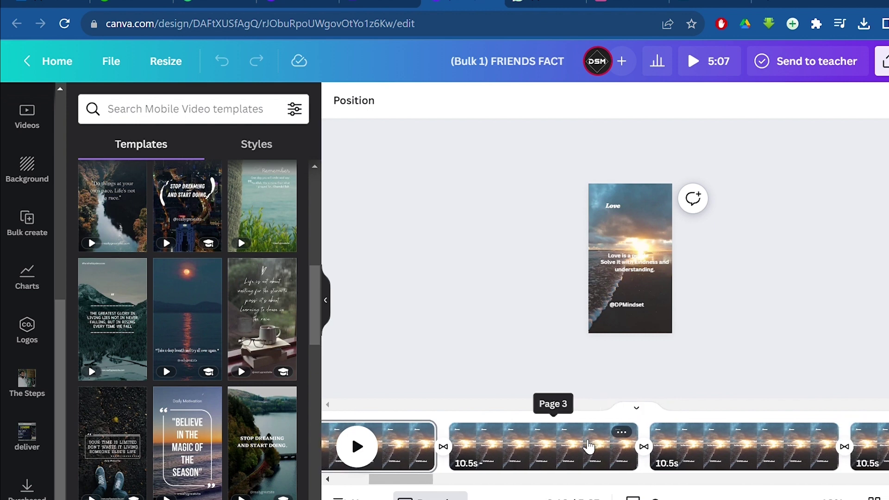
scroll(589, 446, down, 2)
scroll(590, 445, down, 2)
scroll(589, 447, down, 2)
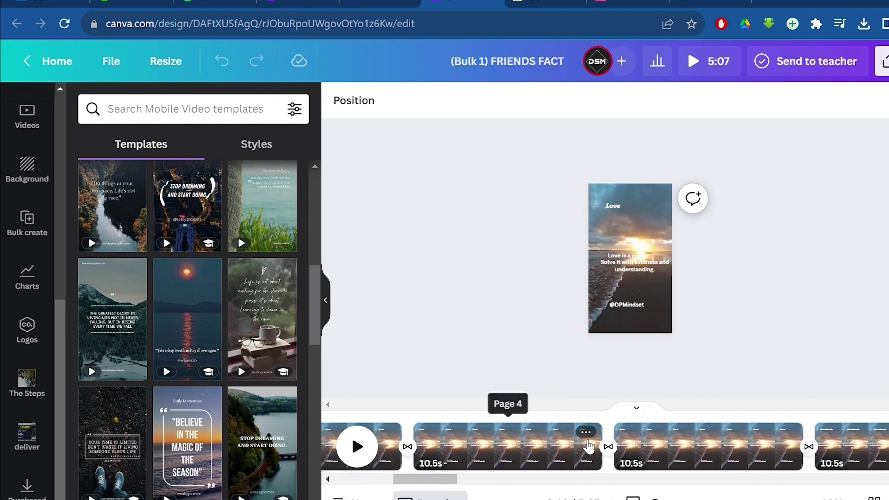
scroll(589, 446, down, 2)
scroll(589, 446, down, 2)
scroll(590, 446, down, 2)
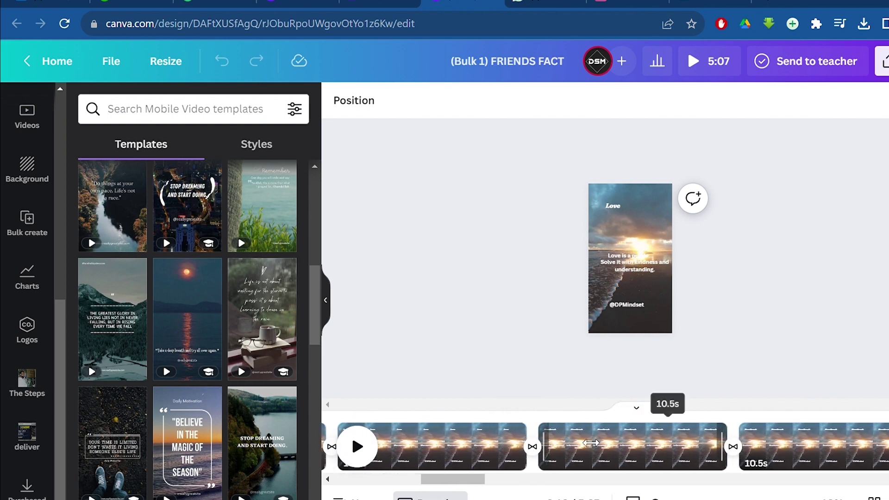
scroll(589, 446, down, 2)
scroll(589, 446, down, 2)
scroll(589, 446, down, 2)
scroll(589, 446, down, 2)
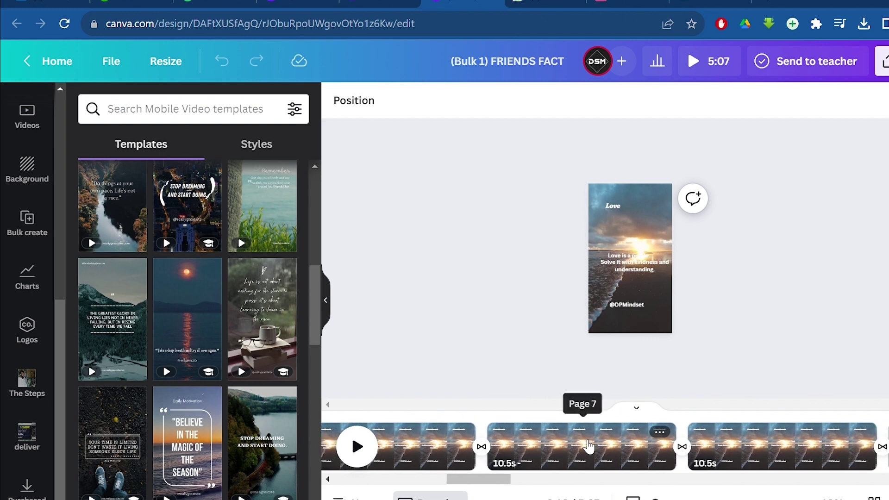
scroll(589, 446, down, 2)
scroll(589, 446, down, 2)
scroll(16, 196, up, 5)
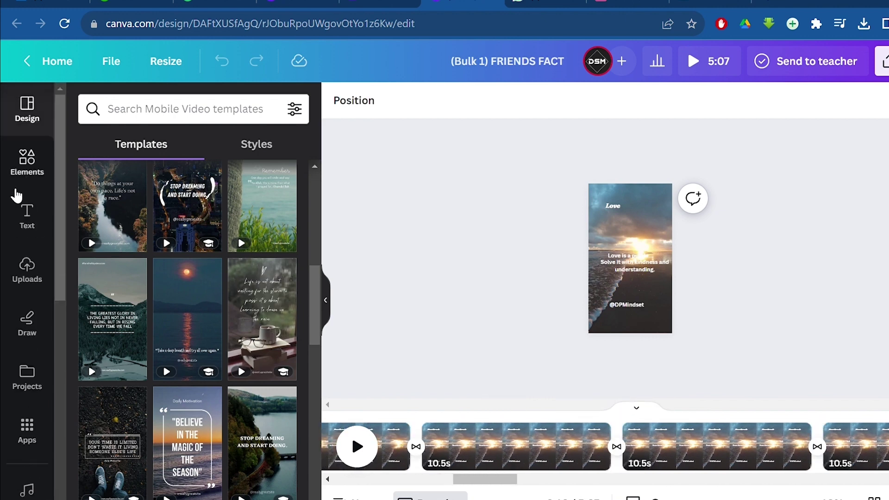
Search Elements for NATURE videos and place the 45.0s icy waves clip on the first page.
click(27, 162)
click(146, 110)
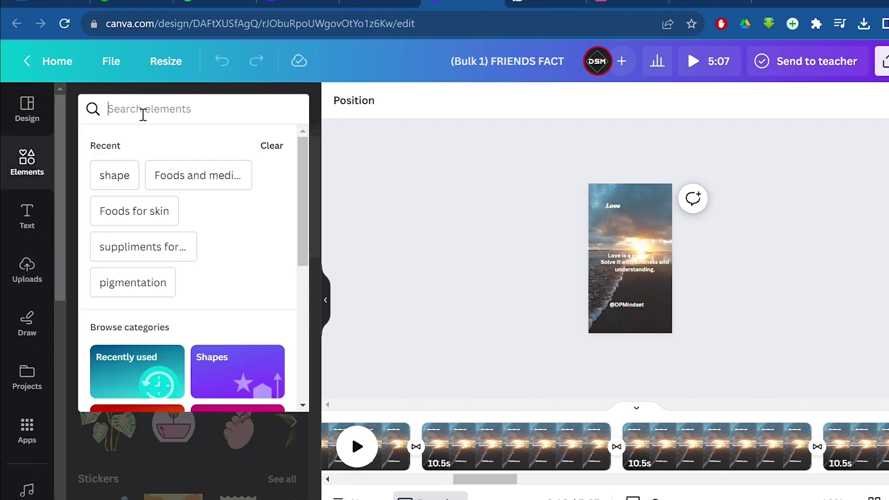
text(NATURE)
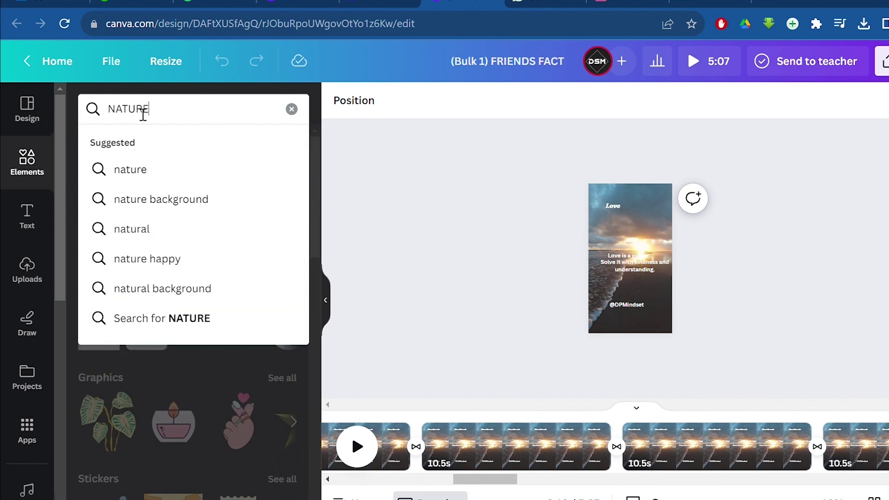
key(Return)
click(230, 144)
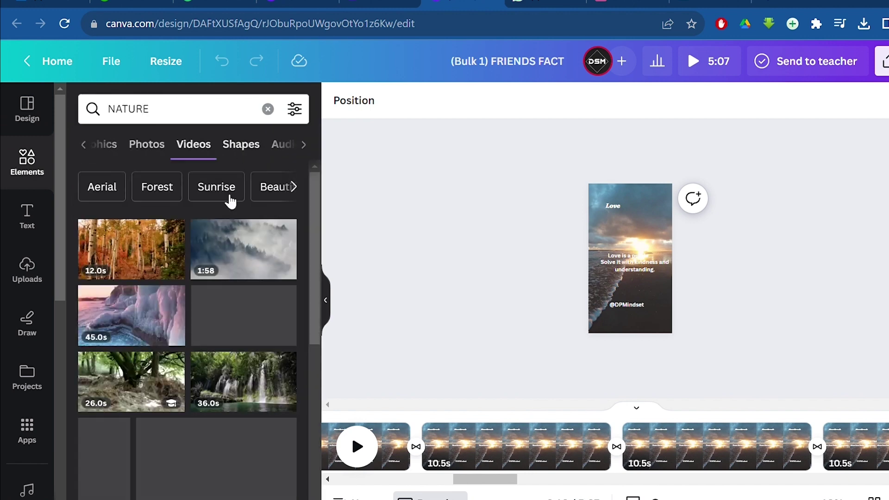
drag(131, 314, 442, 288)
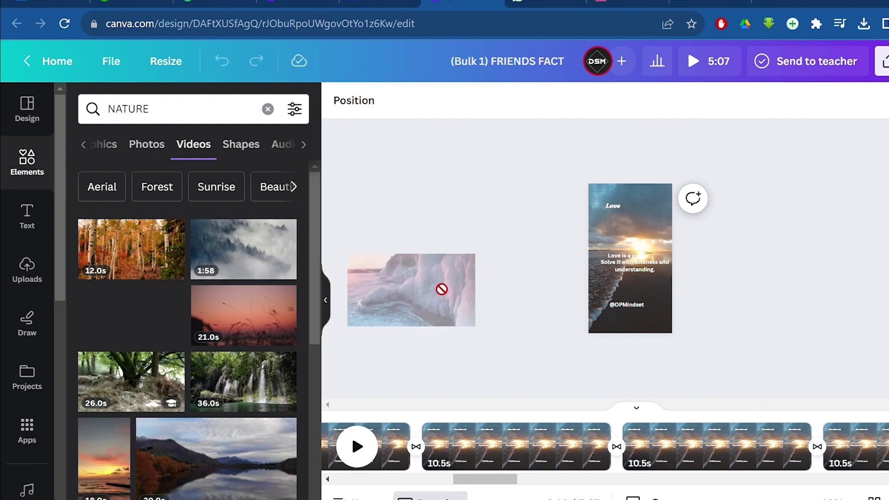
drag(442, 289, 648, 272)
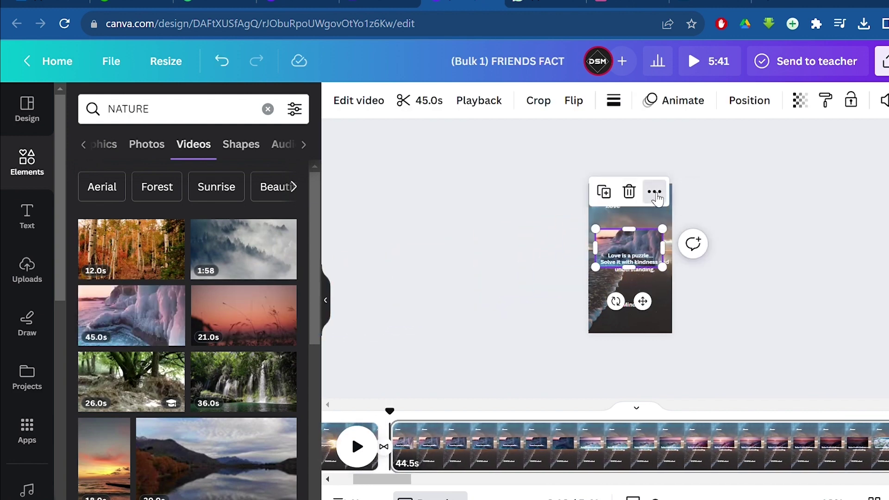
click(655, 193)
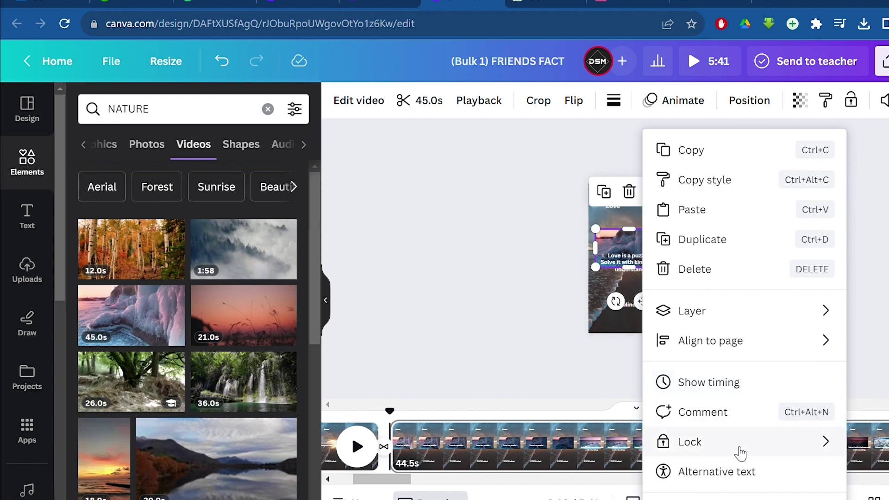
key(Escape)
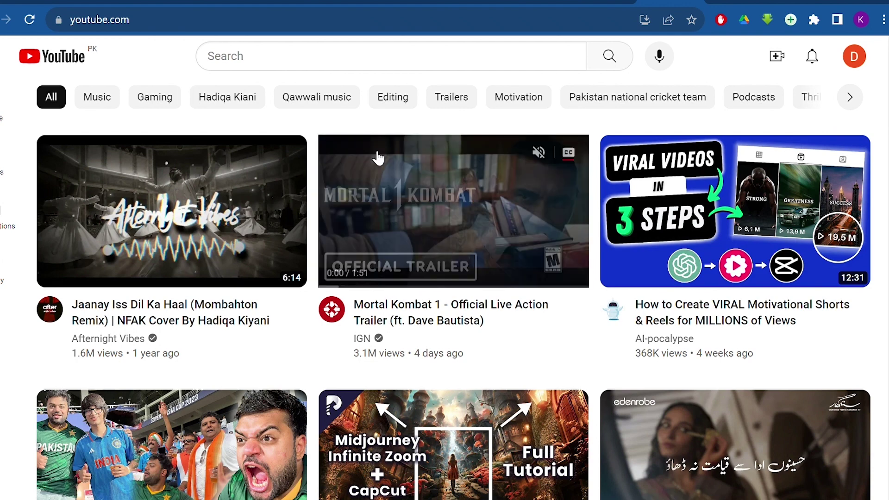
Go to Your channel from the YouTube account menu.
click(855, 57)
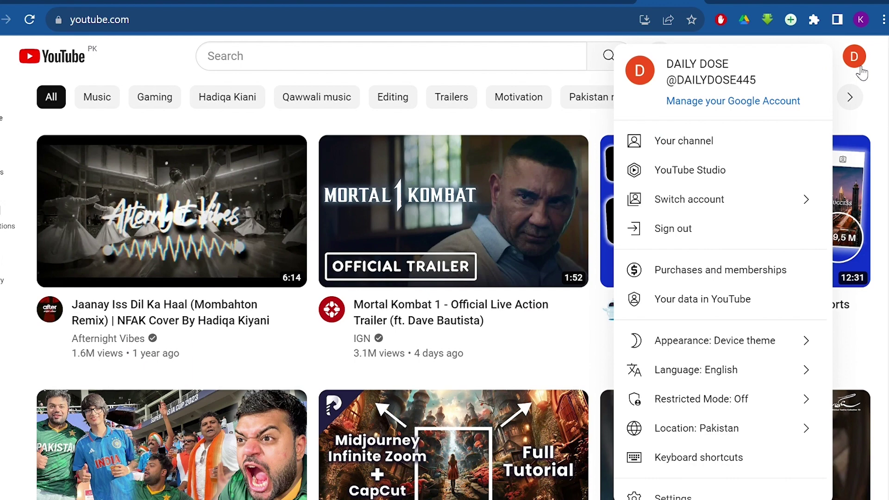
click(704, 140)
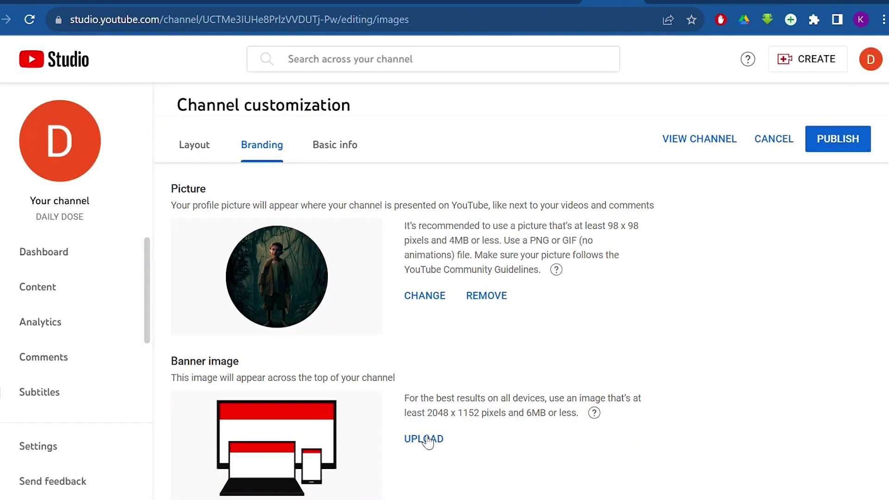
scroll(719, 401, down, 3)
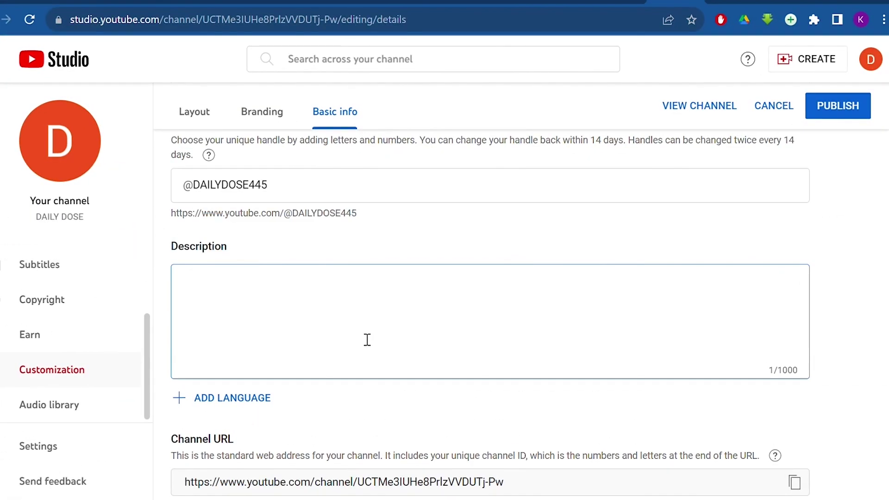
Paste the long channel description, then view the public channel page.
key(ctrl+v)
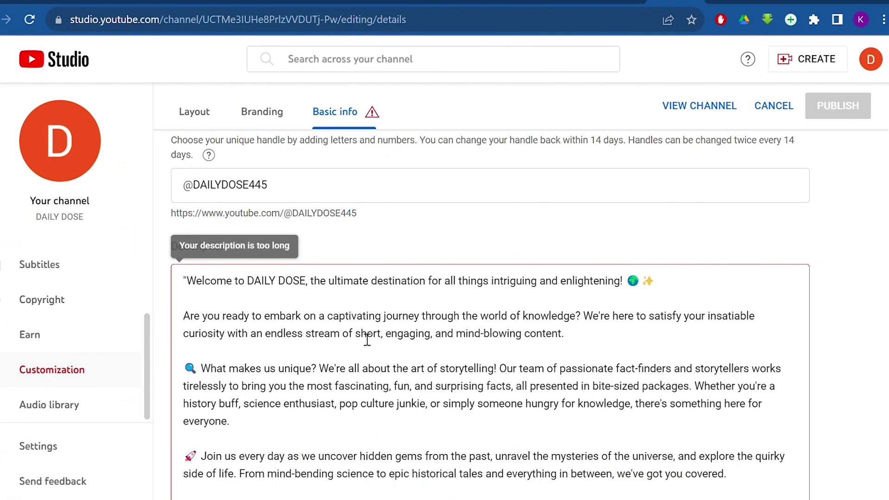
scroll(367, 340, down, 5)
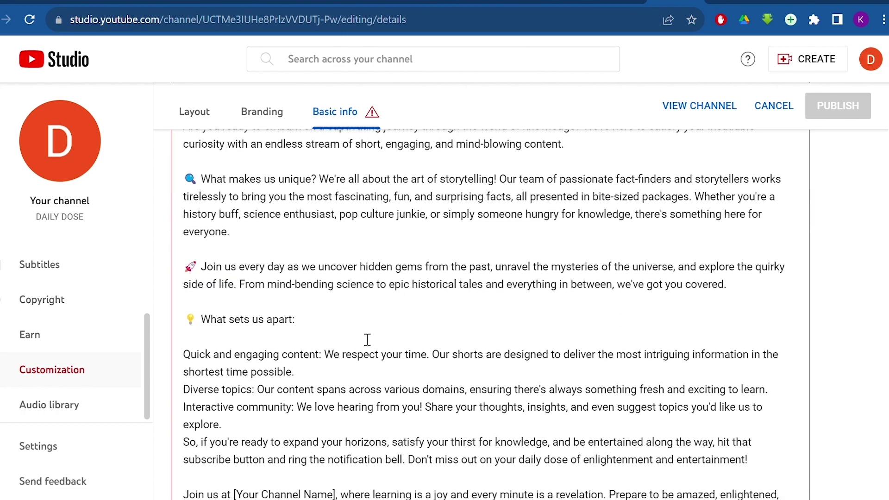
scroll(366, 339, up, 1)
scroll(367, 339, up, 5)
scroll(414, 319, up, 2)
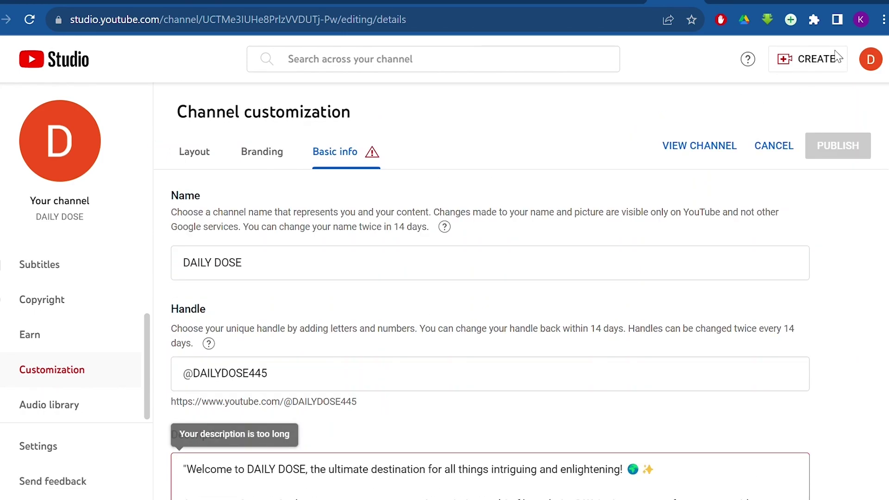
key(ctrl+Tab)
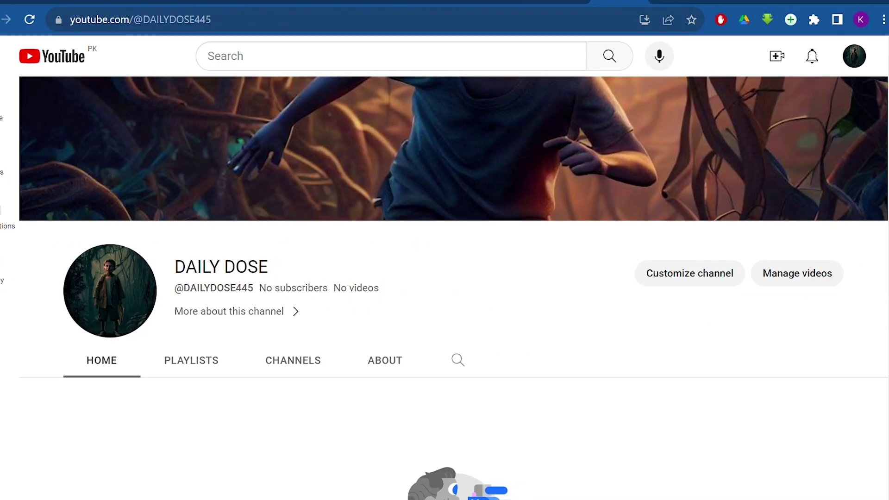
scroll(445, 277, down, 4)
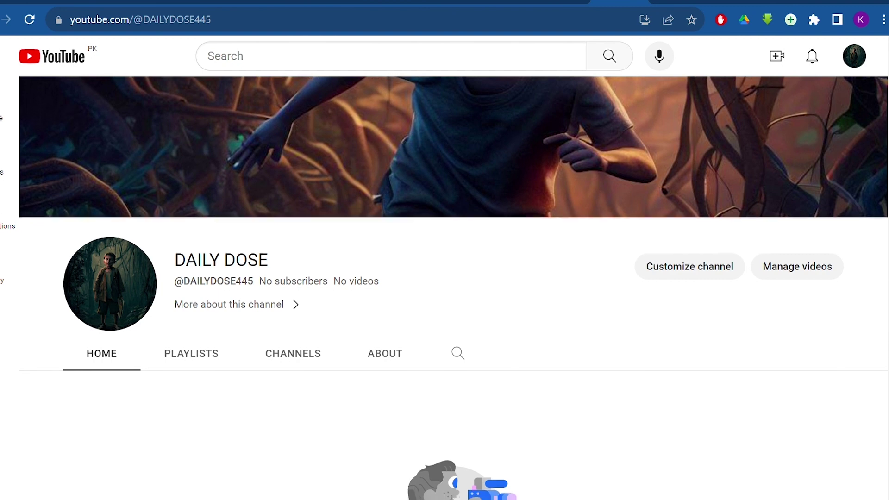
scroll(445, 278, down, 4)
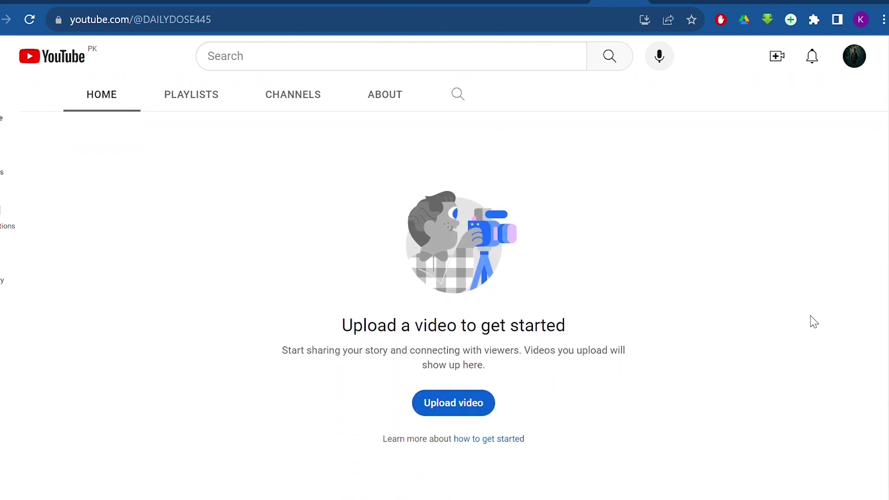
Start uploading the first video from the empty channel page.
click(453, 403)
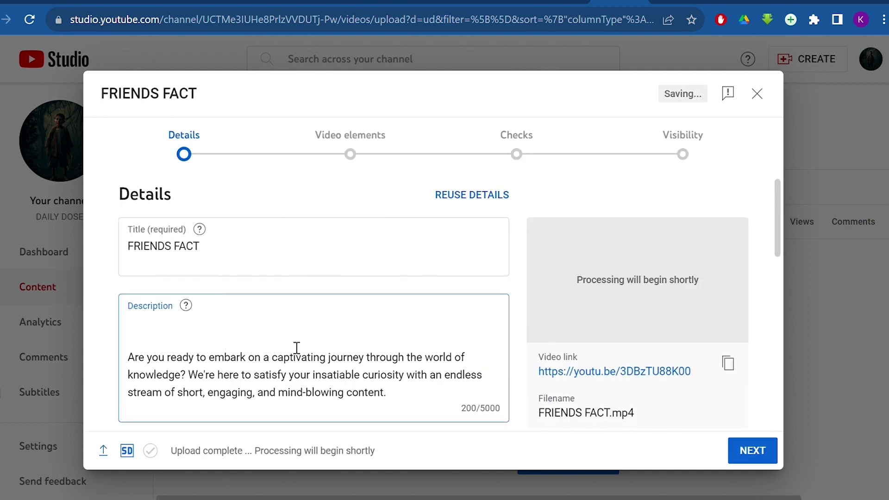
scroll(433, 348, down, 3)
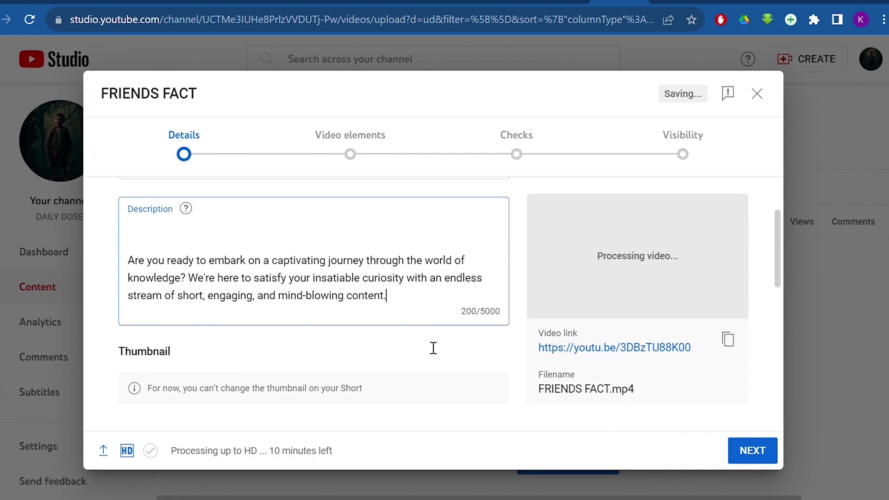